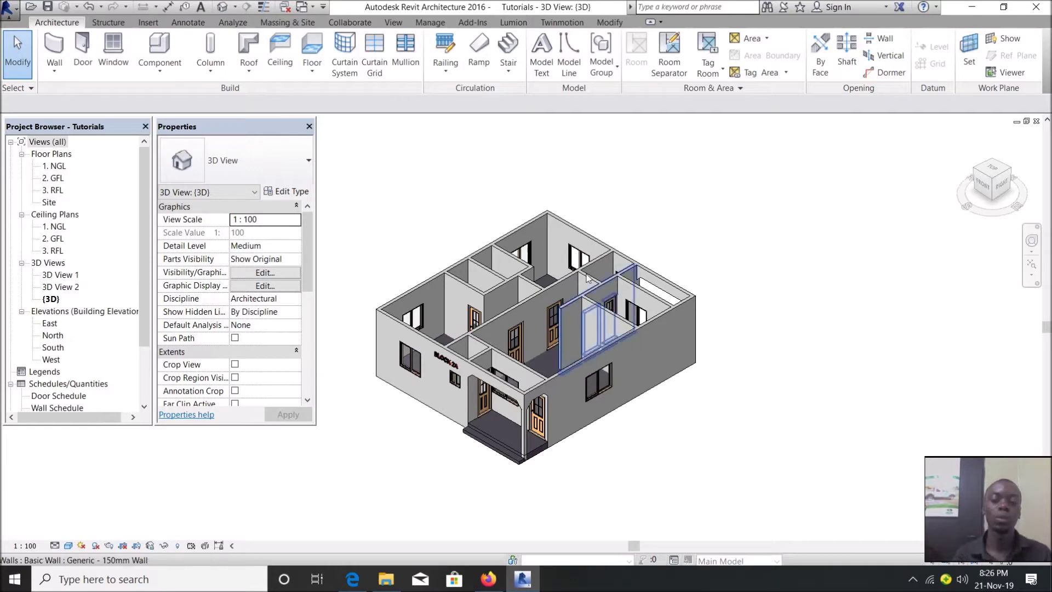
scroll(750, 331, down, 1)
scroll(727, 320, up, 1)
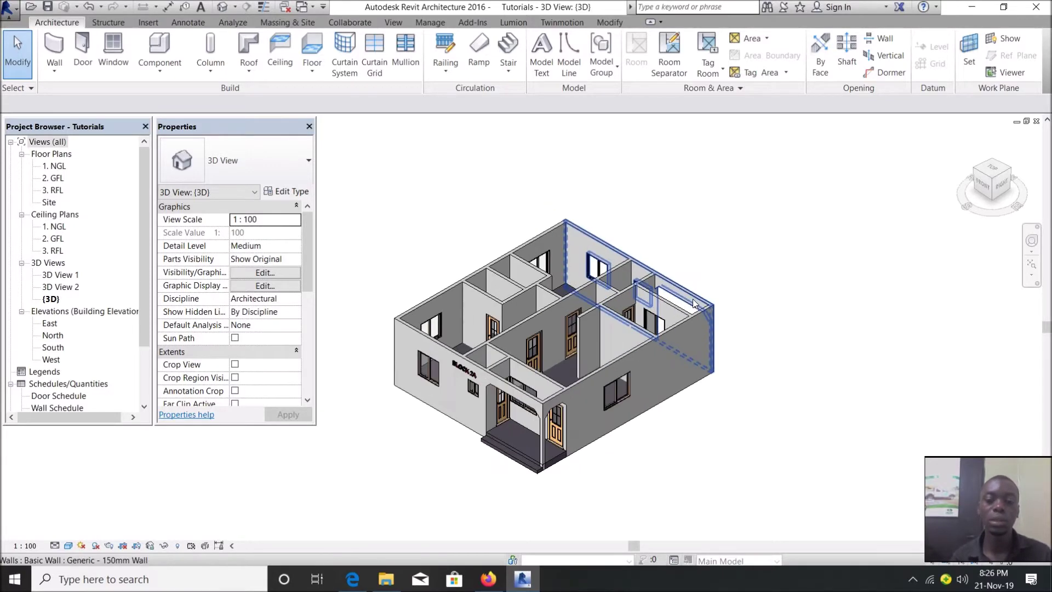
scroll(685, 255, down, 1)
scroll(742, 266, up, 1)
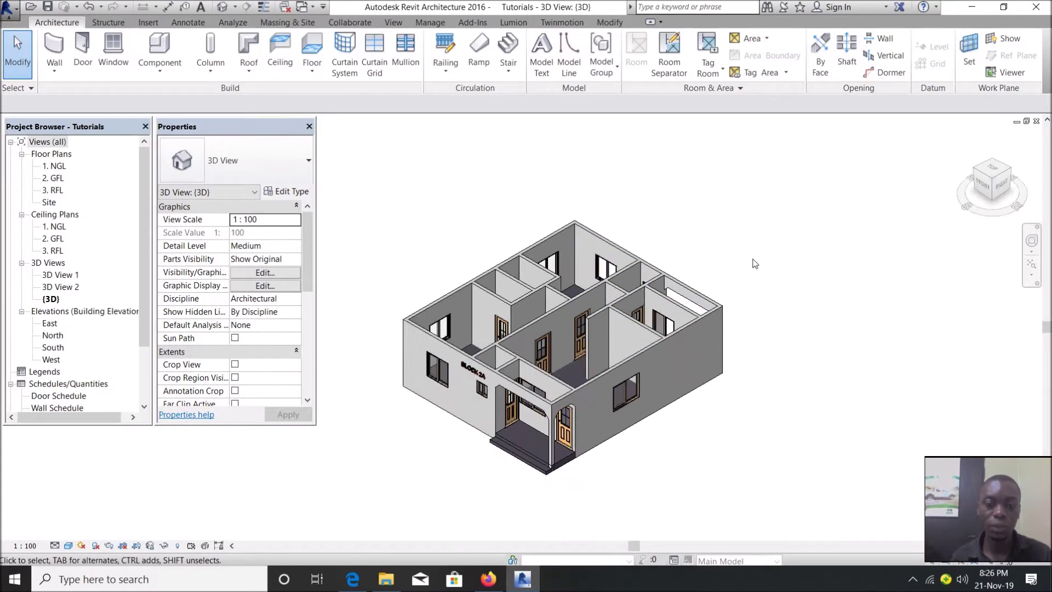
scroll(530, 346, up, 2)
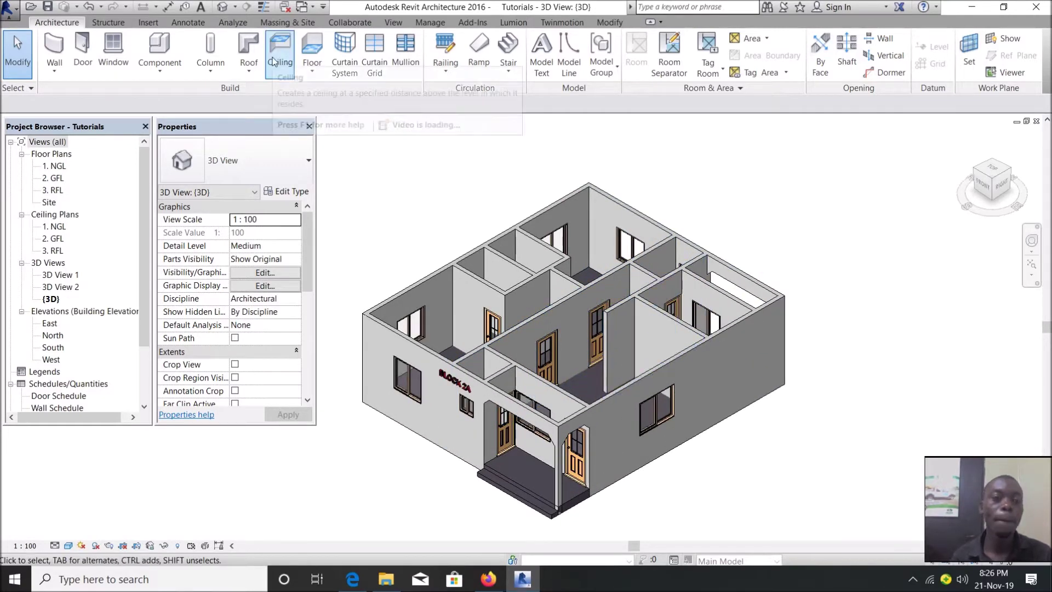
scroll(574, 219, down, 1)
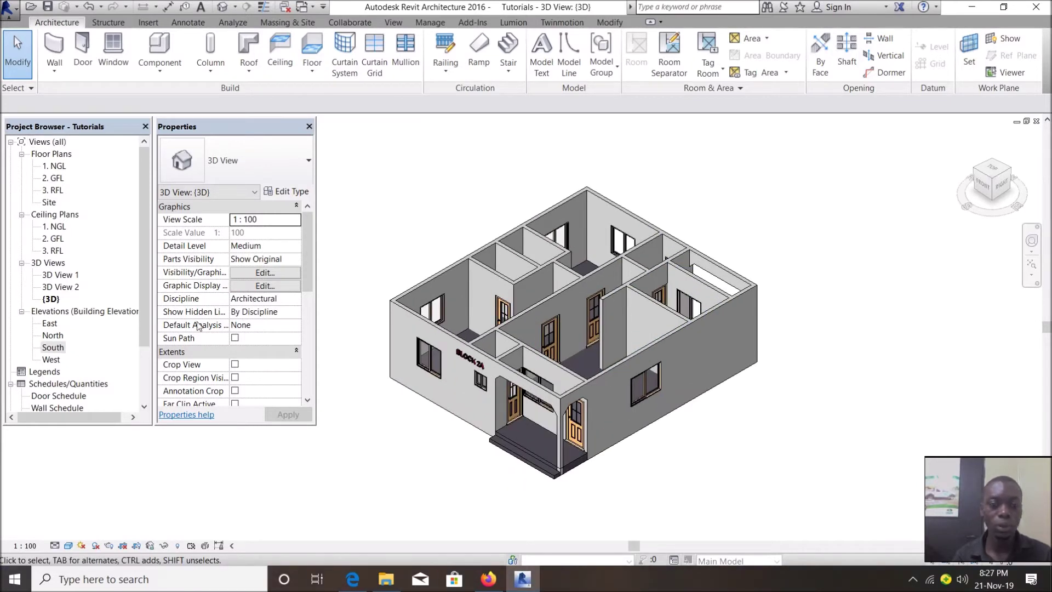
From the South elevation, start an extrusion roof on the front wall's plane, referenced to 3. RFL.
double_click(52, 350)
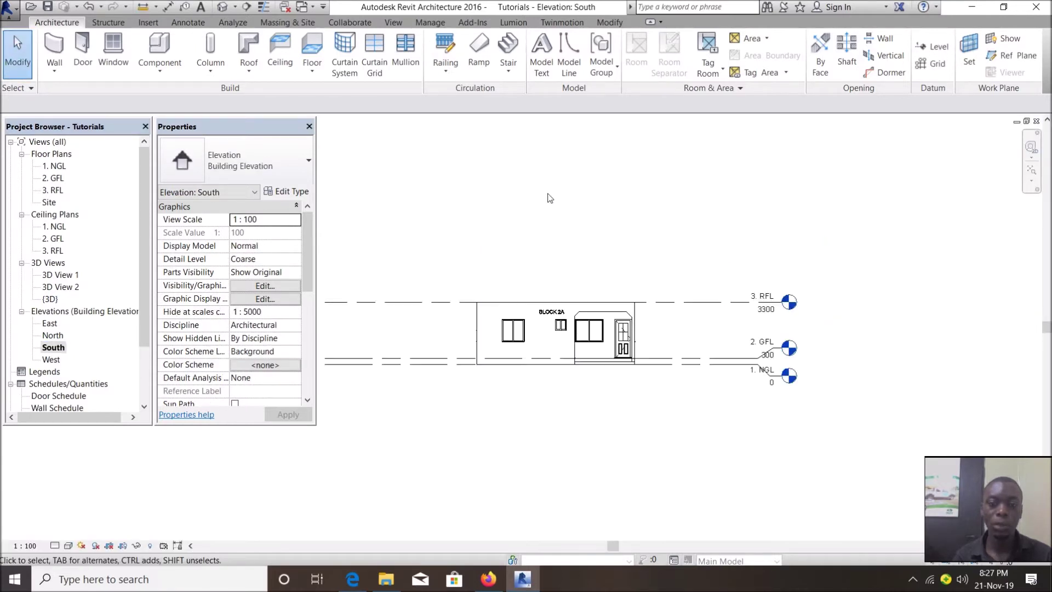
click(249, 70)
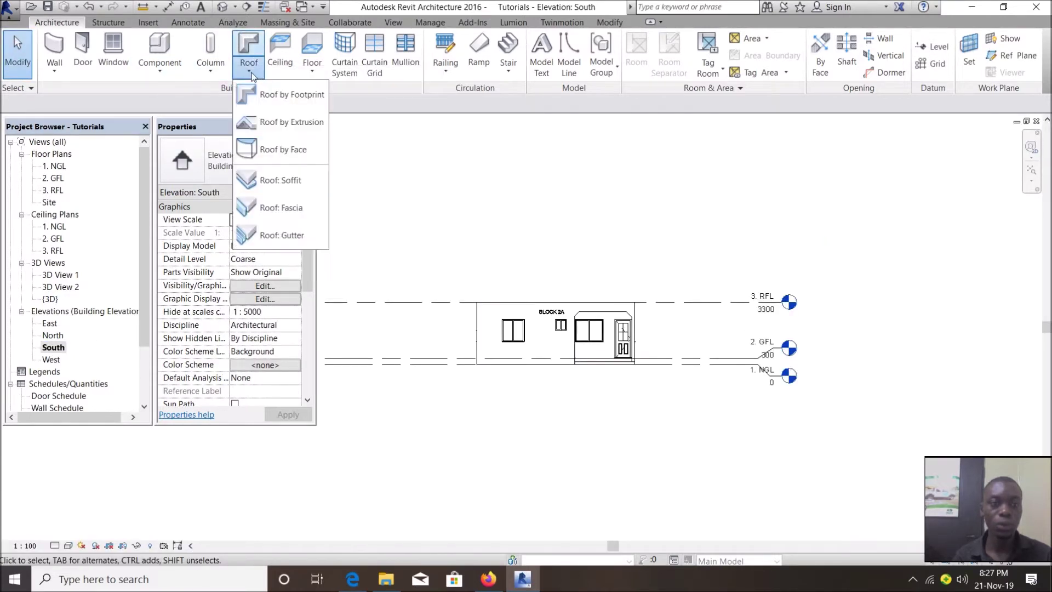
click(274, 121)
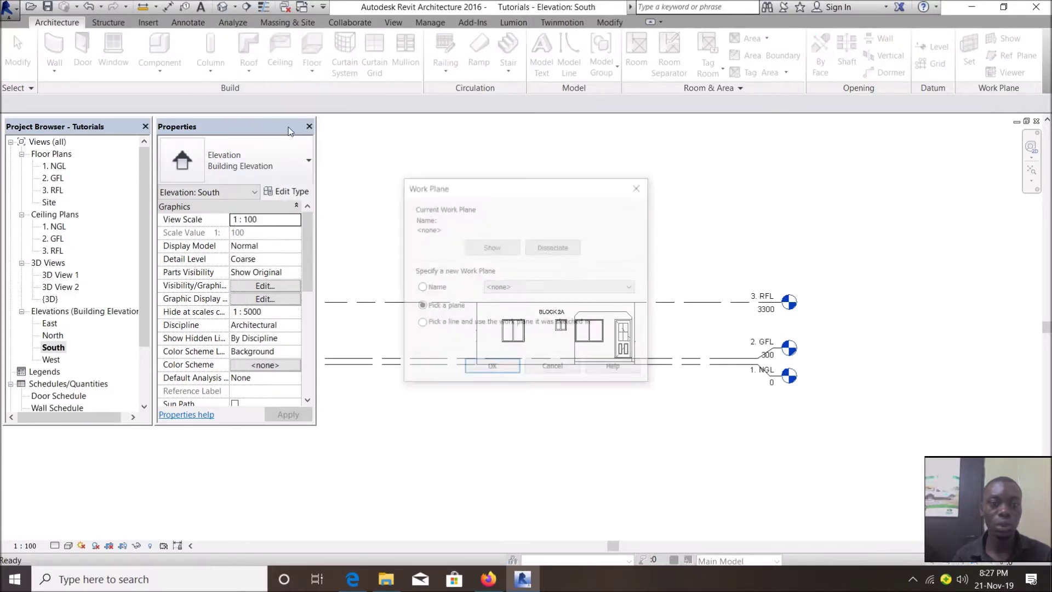
click(491, 369)
scroll(526, 306, up, 2)
click(522, 303)
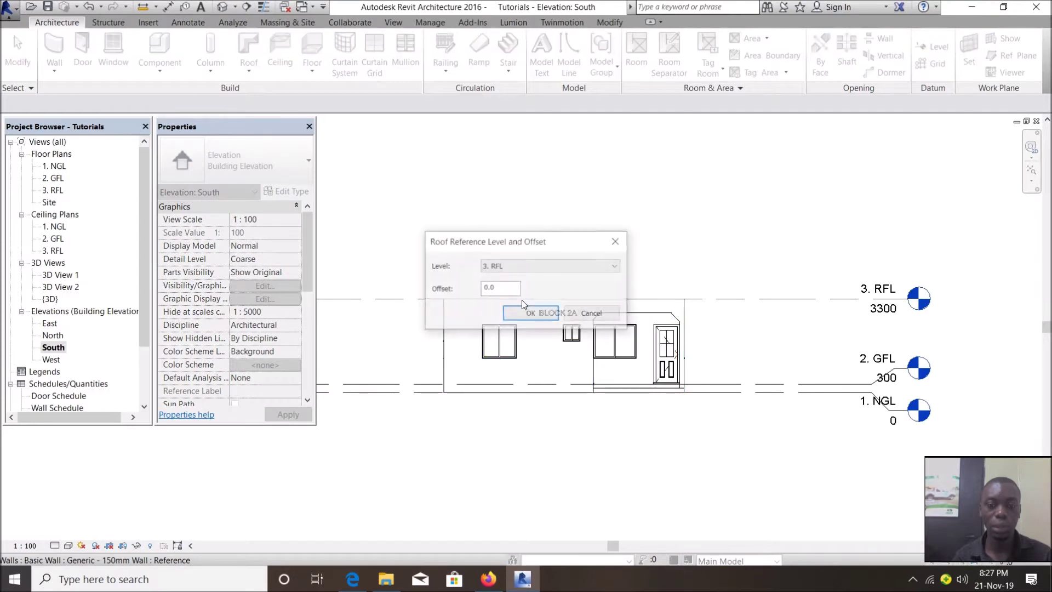
click(514, 266)
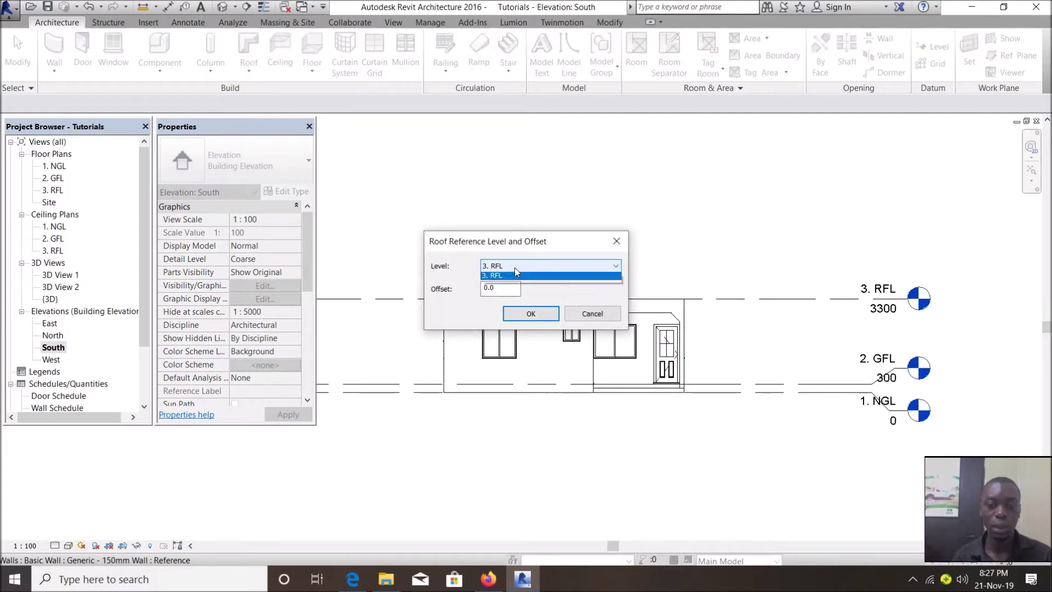
click(509, 294)
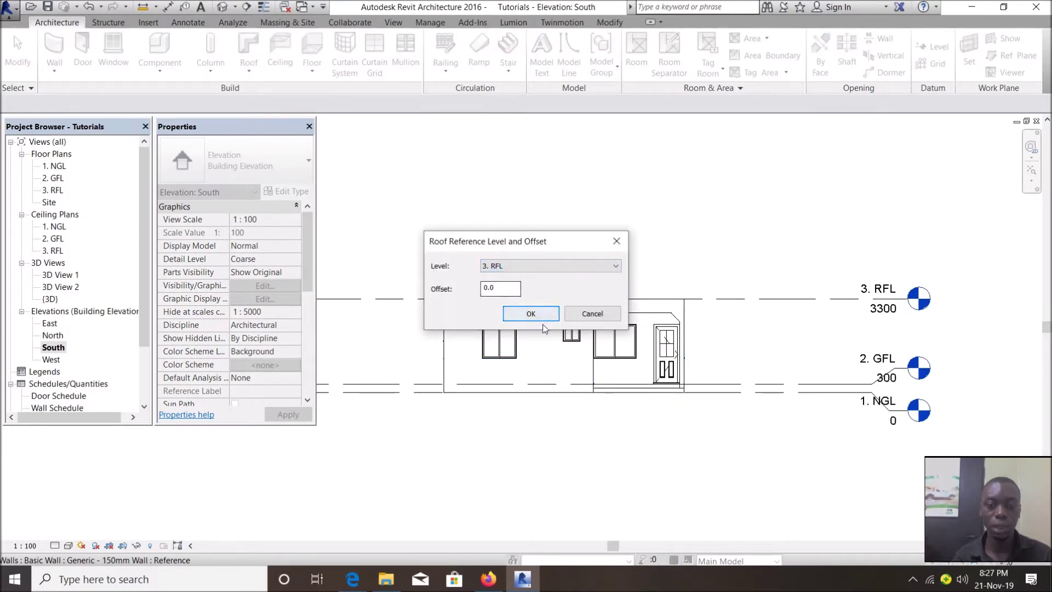
click(531, 314)
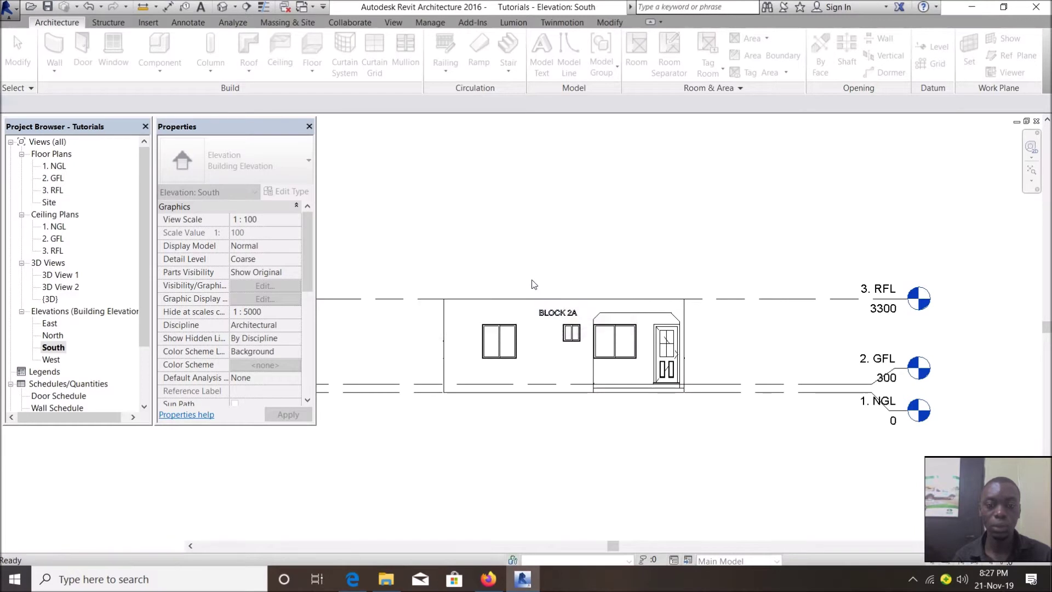
scroll(461, 289, up, 2)
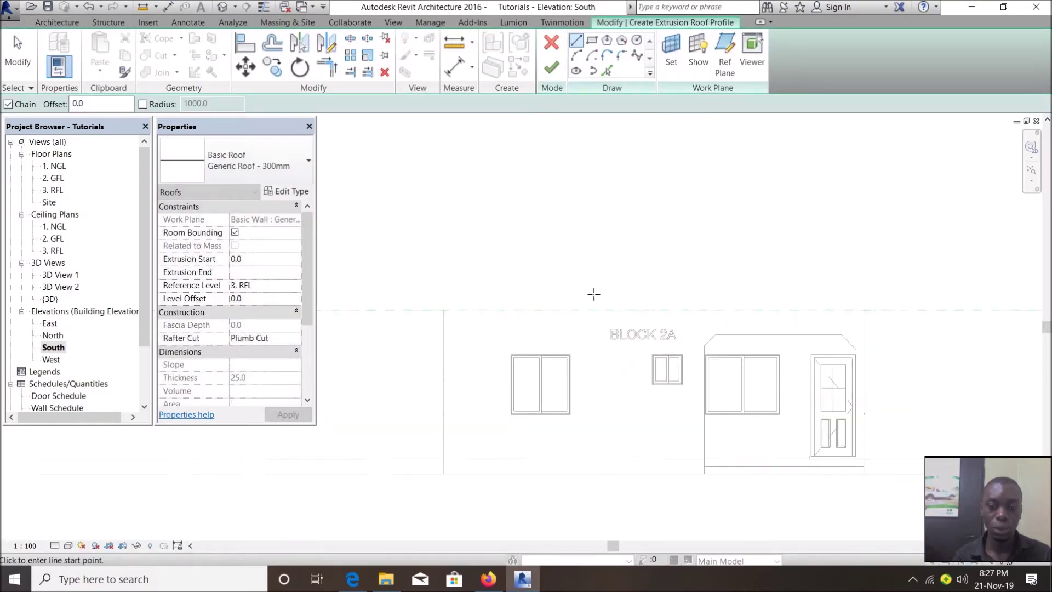
scroll(579, 273, down, 2)
scroll(559, 266, up, 2)
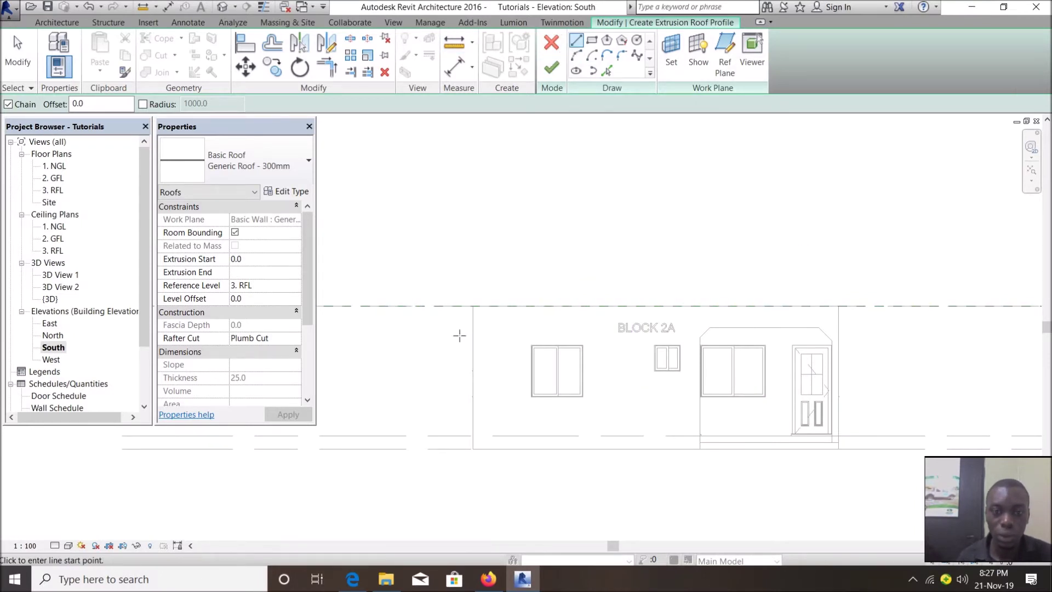
Draw a 600 mm profile line from the wall's top end.
click(474, 307)
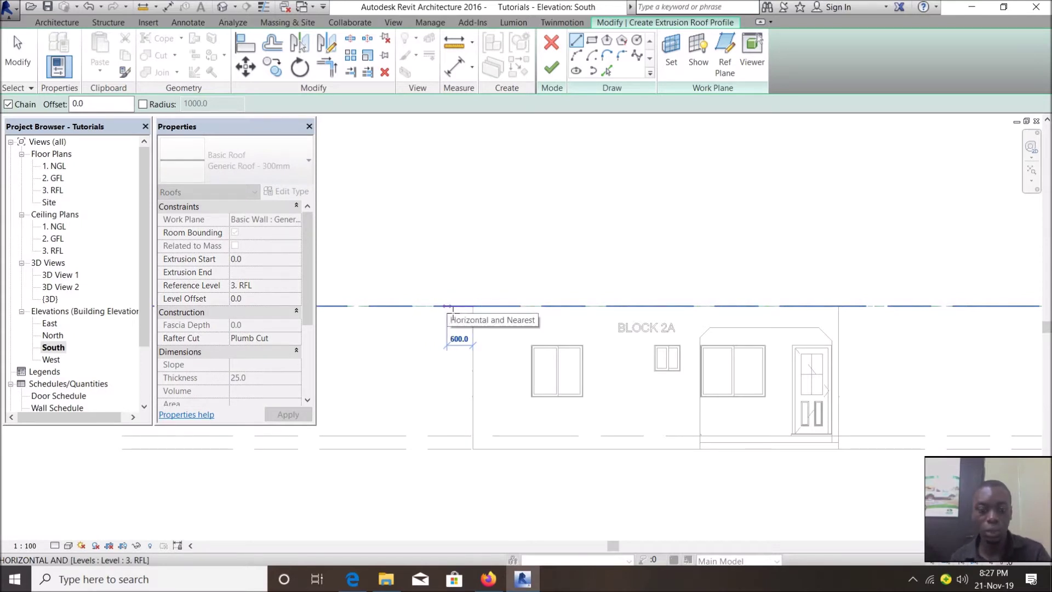
text(600)
key(Return)
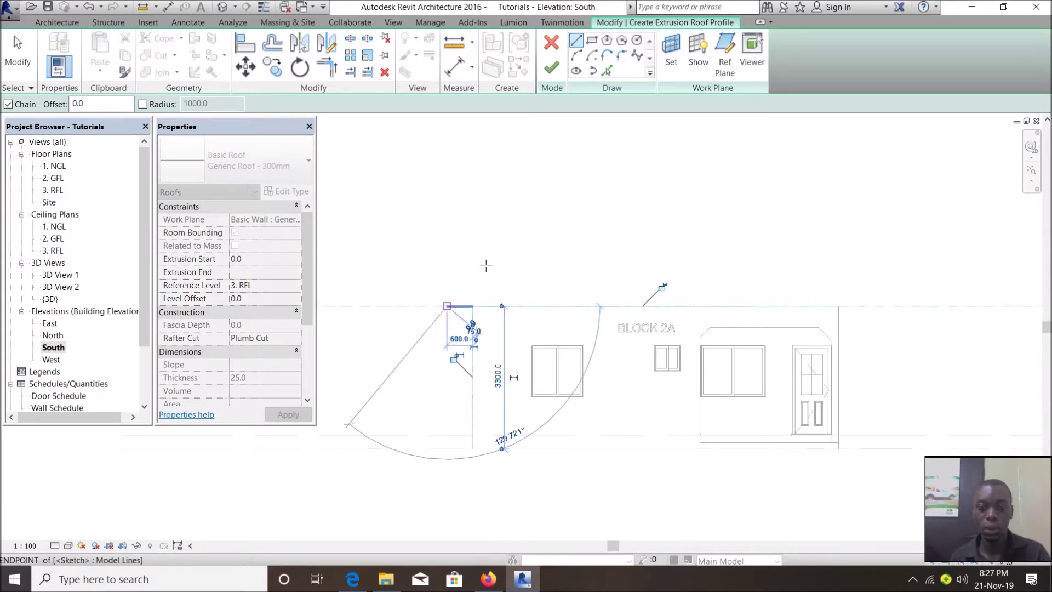
key(Escape)
click(838, 307)
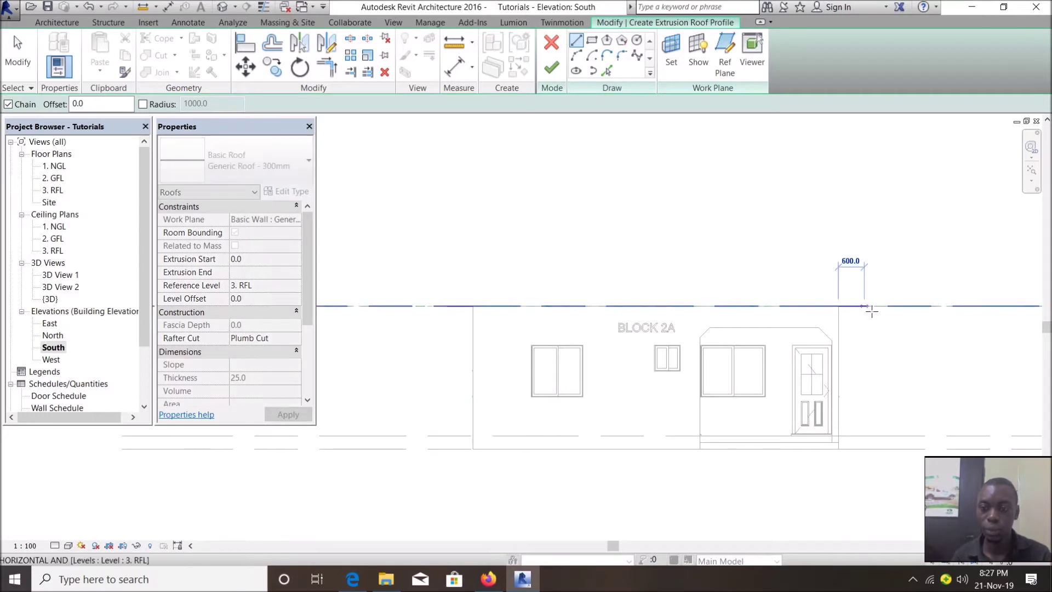
key(Escape)
key(Escape)
key(l)
key(i)
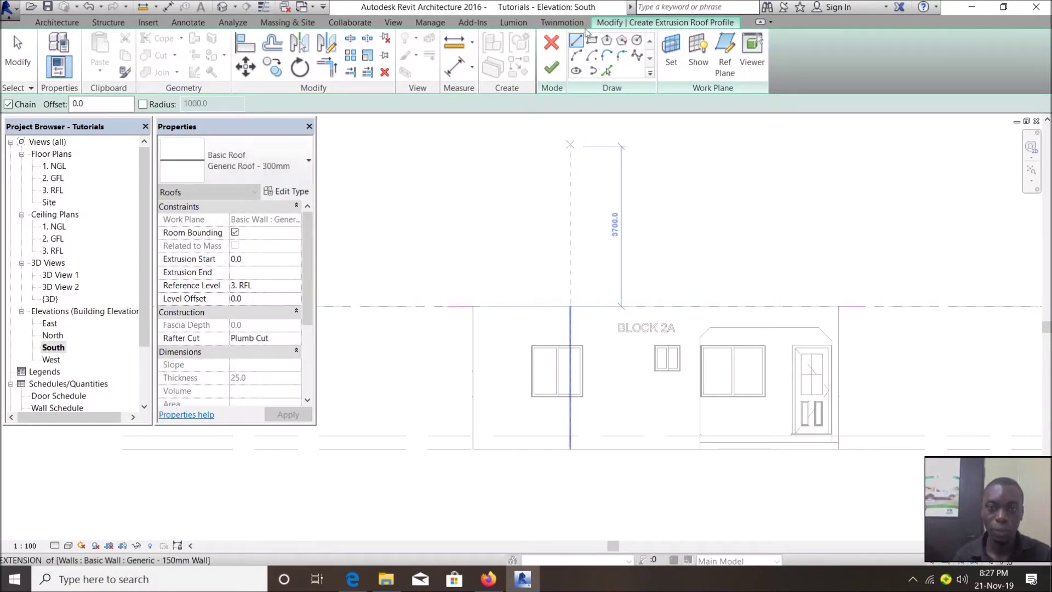
Draw a start-end-radius arc between the two wall ends and delete the leftover short line.
click(575, 58)
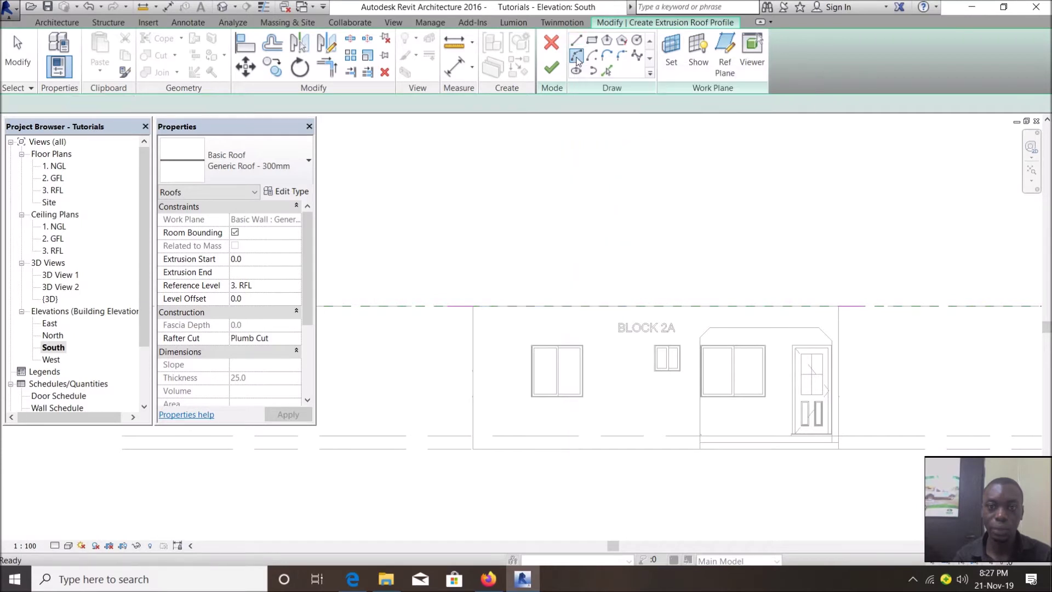
click(864, 307)
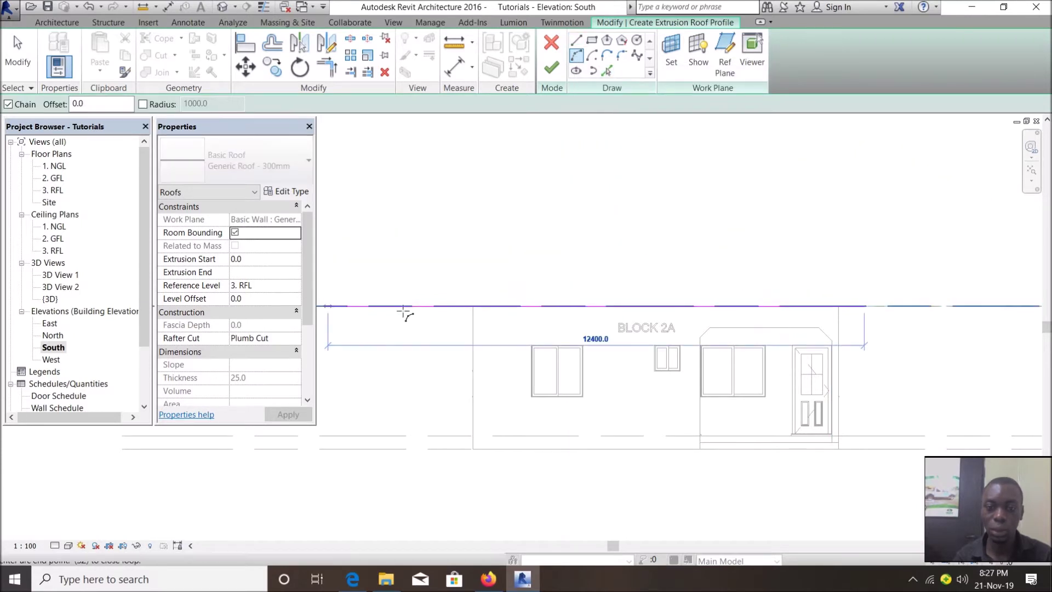
click(449, 306)
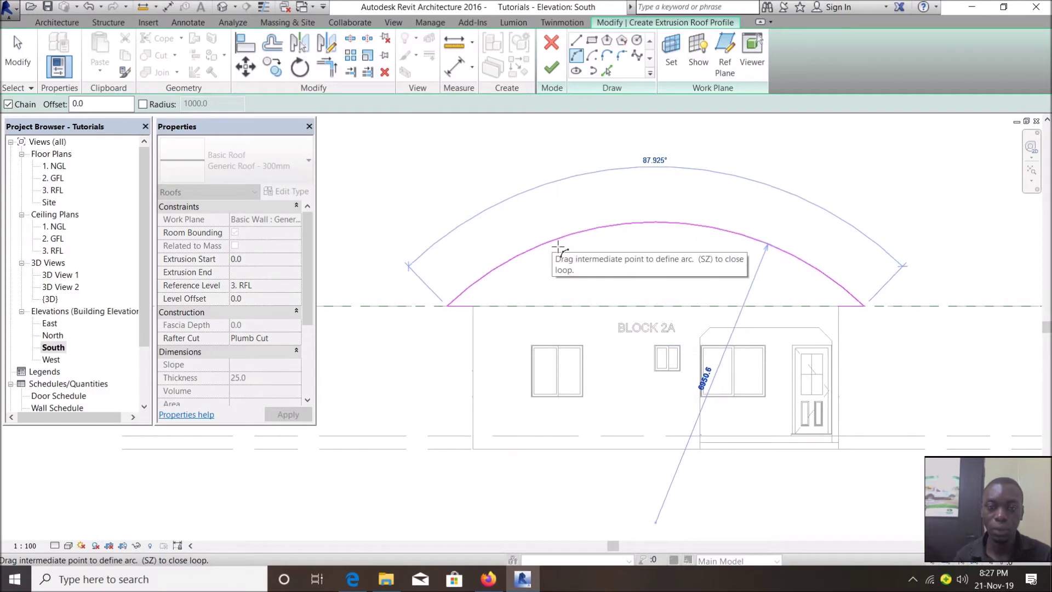
click(561, 247)
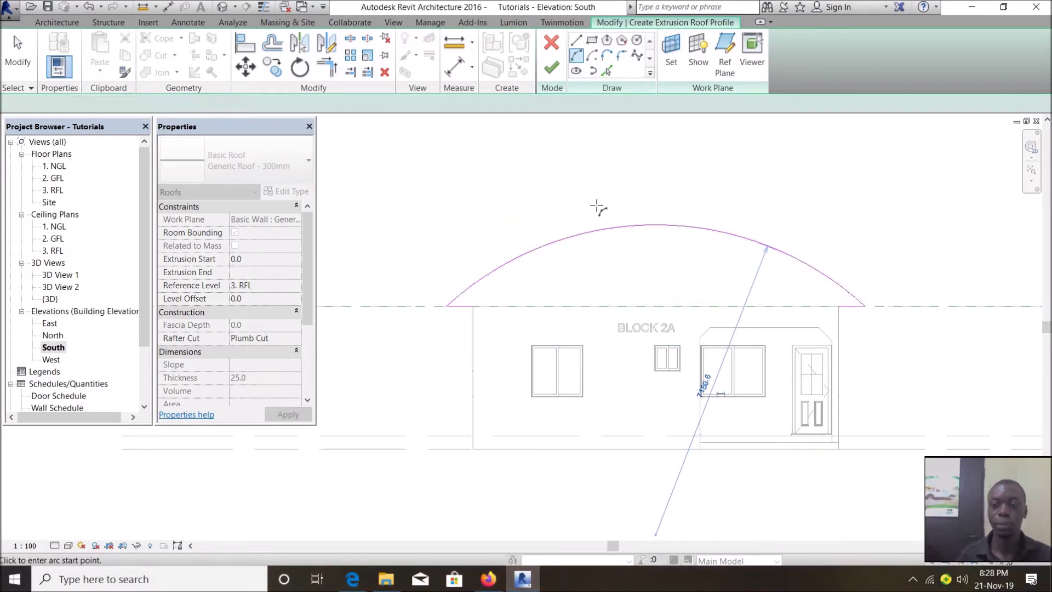
key(Escape)
key(Escape)
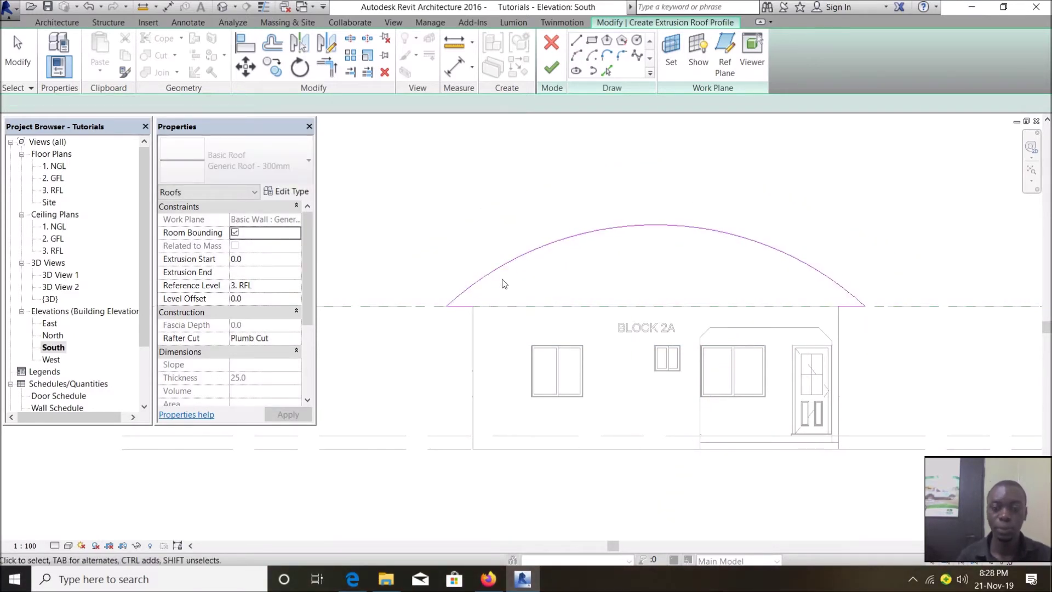
click(510, 305)
key(Delete)
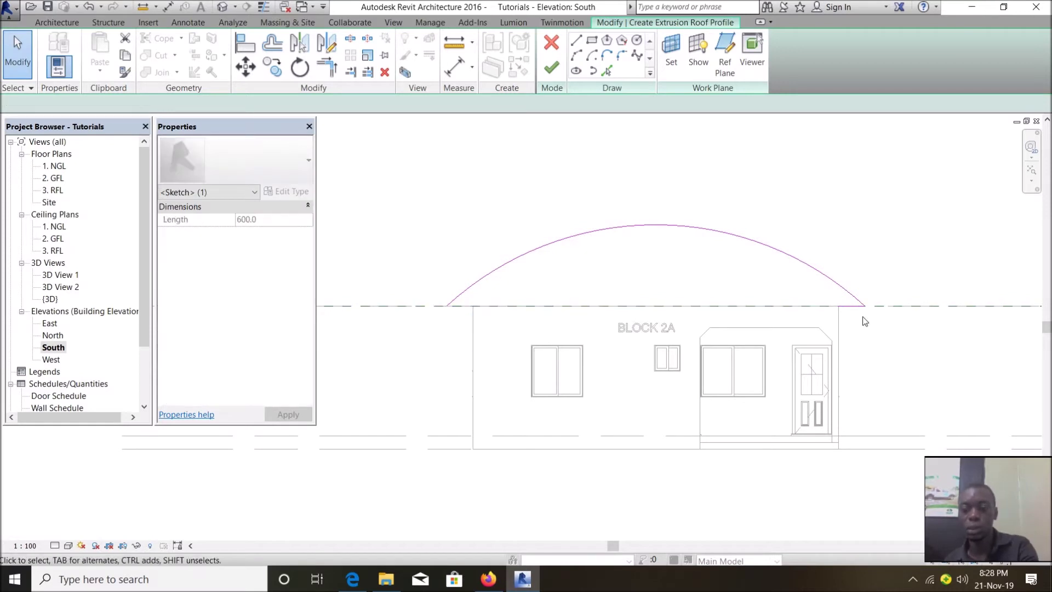
Apply the Generic Roof - 300mm type to the arched roof sketch.
click(851, 306)
key(Escape)
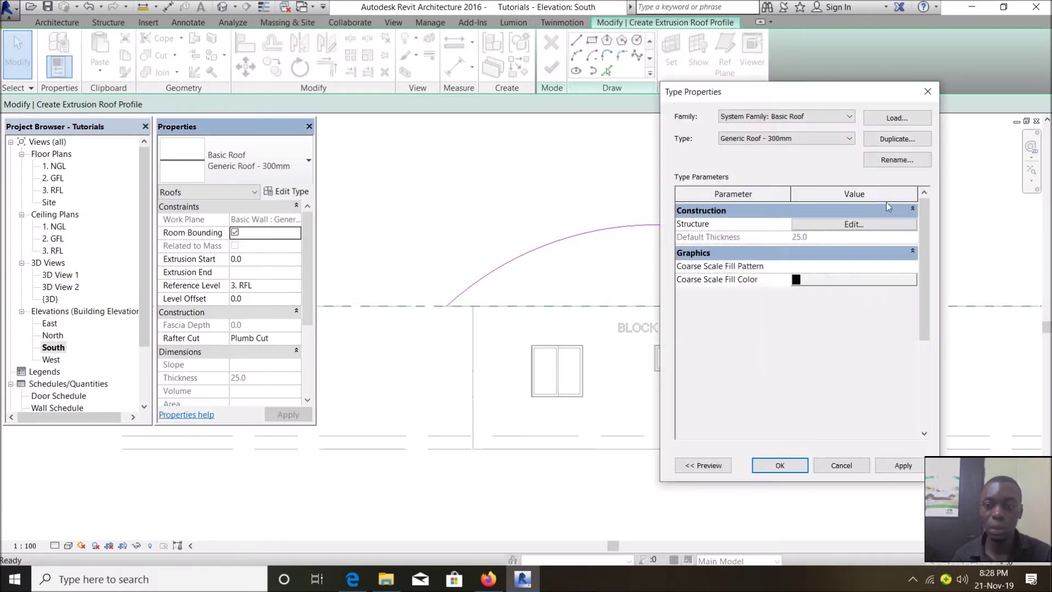
click(795, 234)
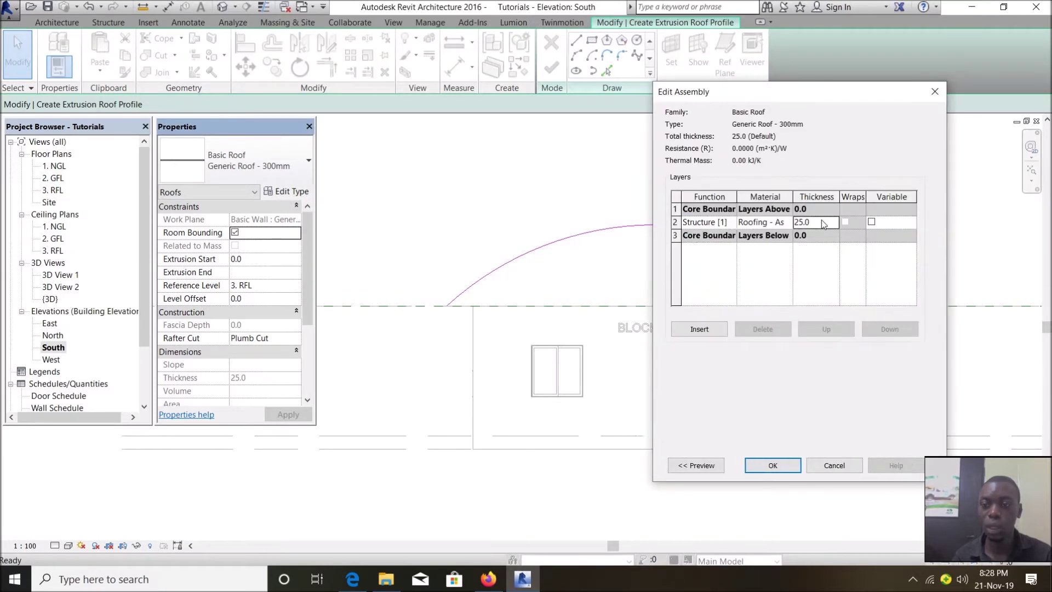
text(300)
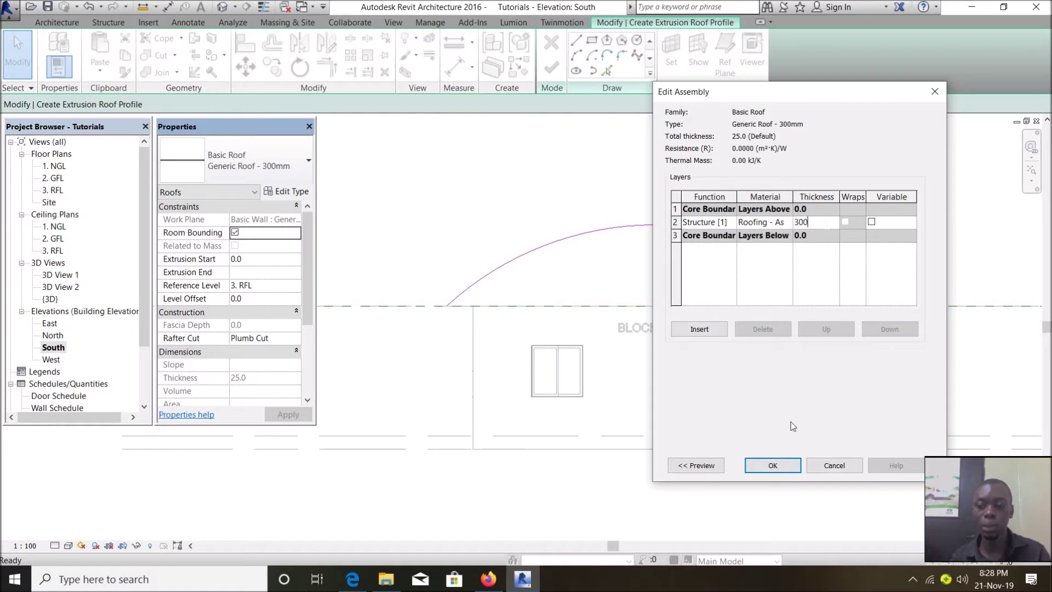
click(784, 469)
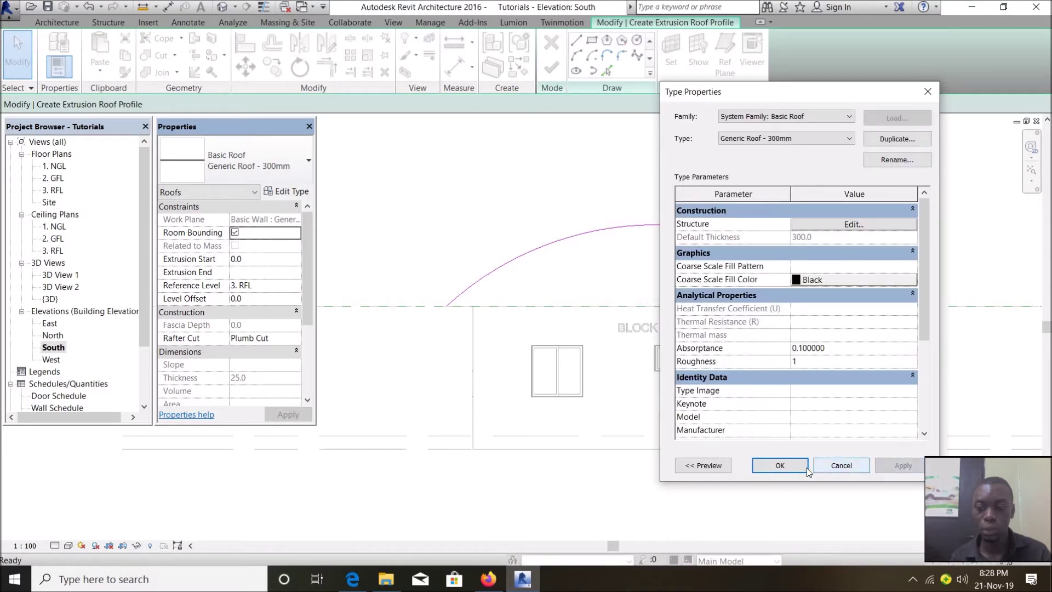
click(779, 467)
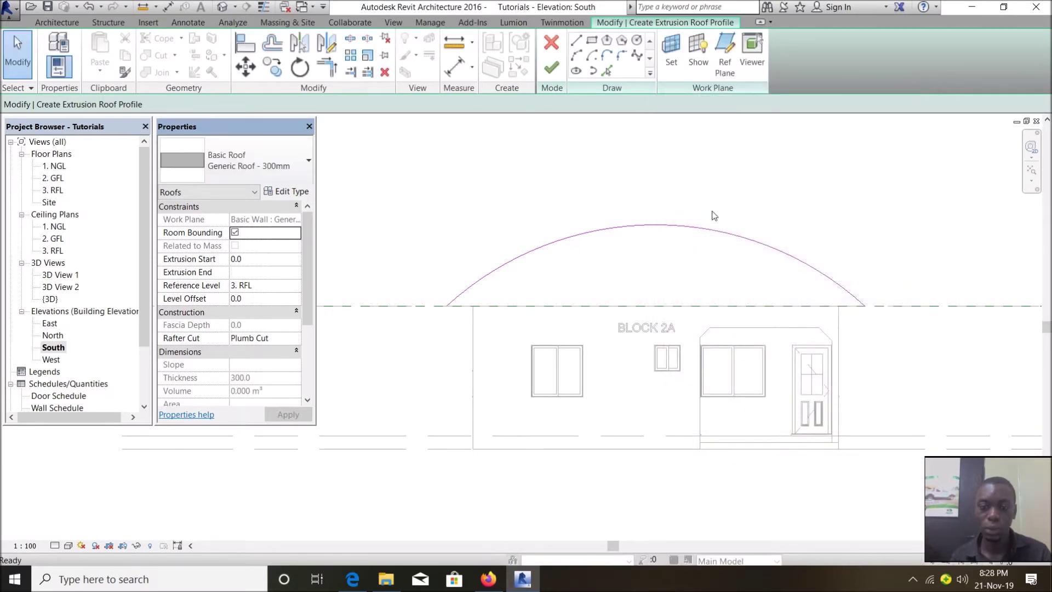
scroll(719, 214, up, 2)
scroll(577, 241, down, 2)
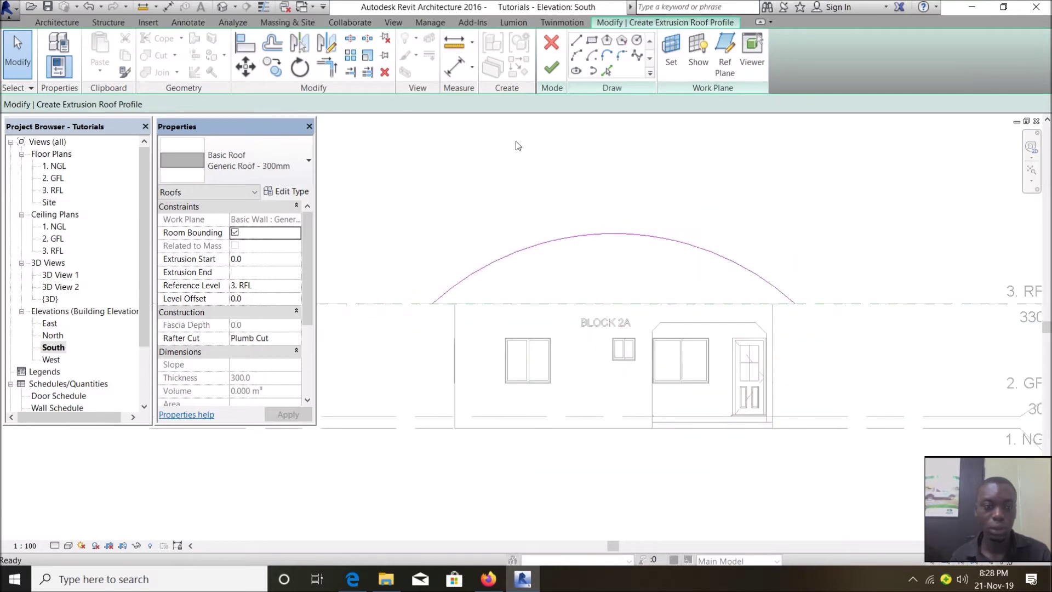
Finish the 300 mm arched roof sketch and switch to the default 3D view.
click(552, 68)
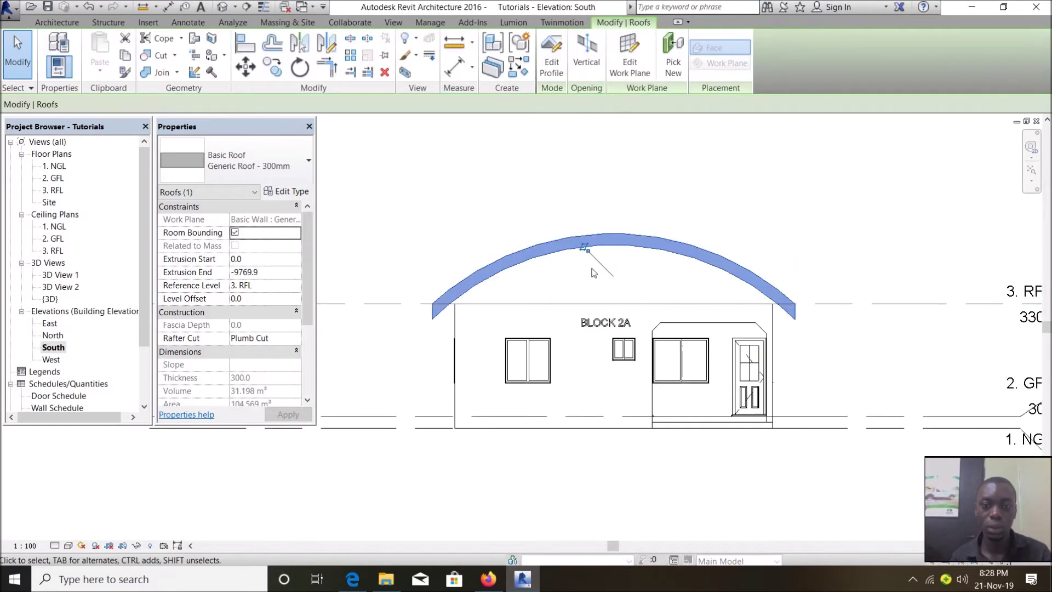
click(486, 191)
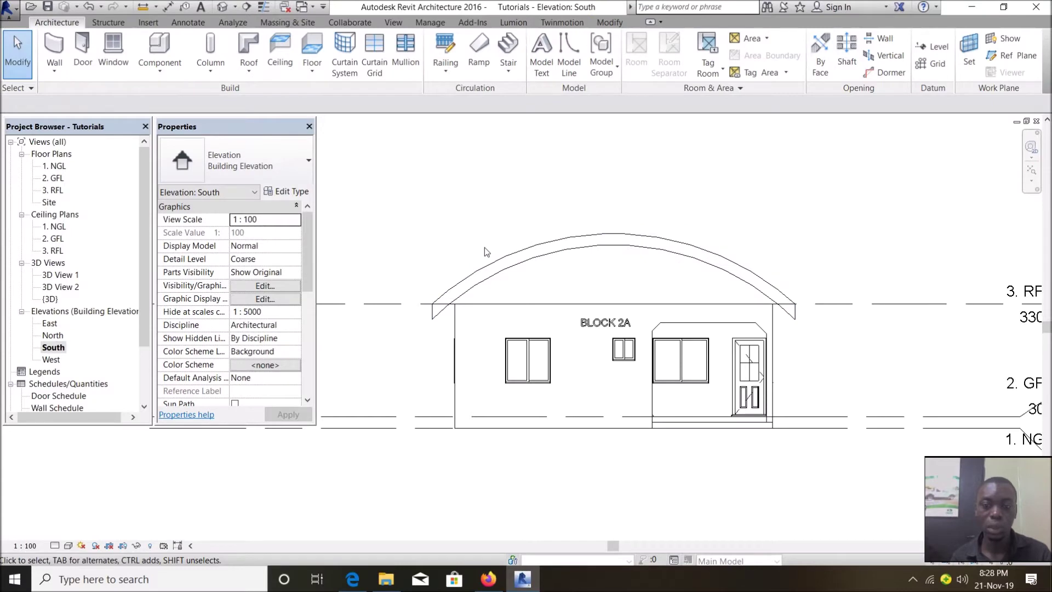
scroll(490, 268, up, 2)
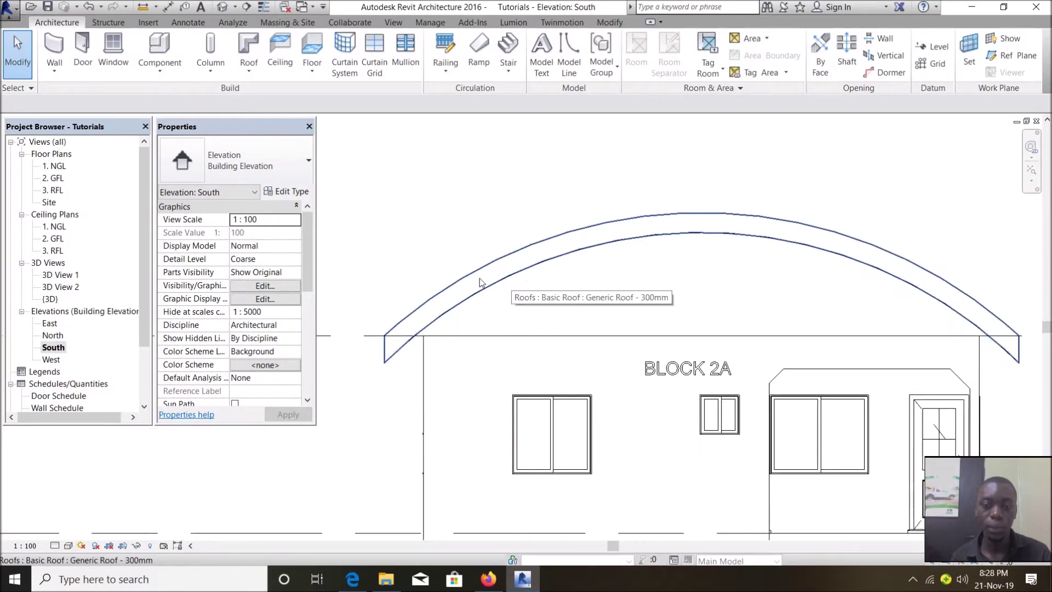
click(222, 7)
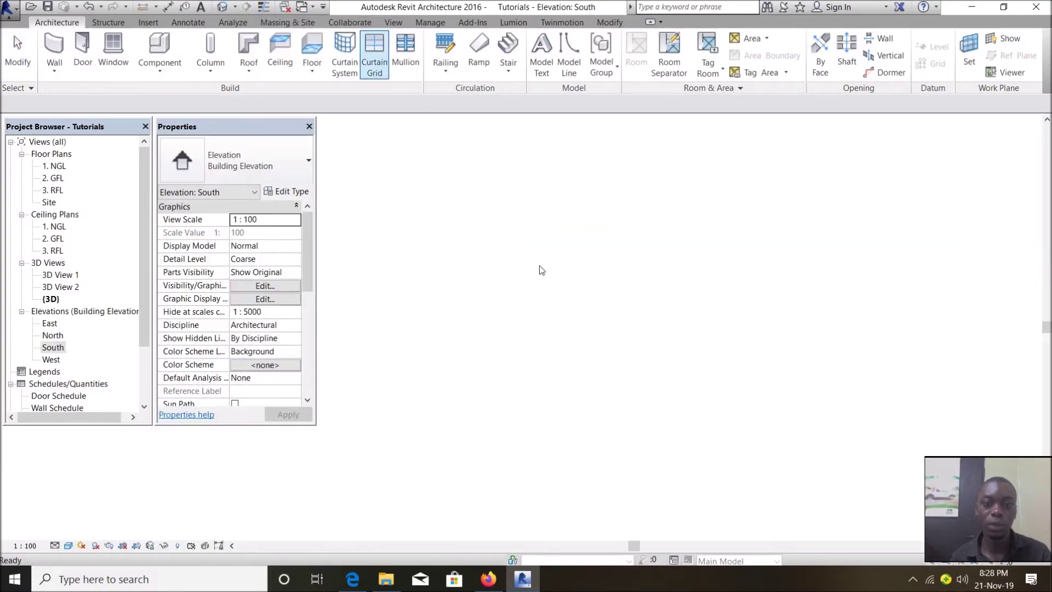
scroll(692, 317, up, 5)
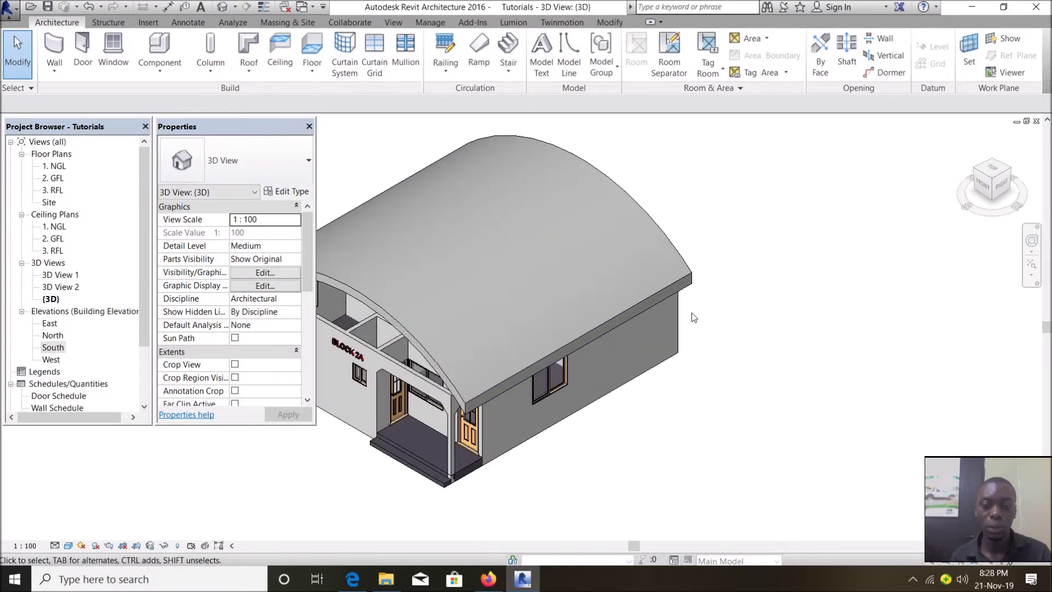
scroll(692, 317, down, 3)
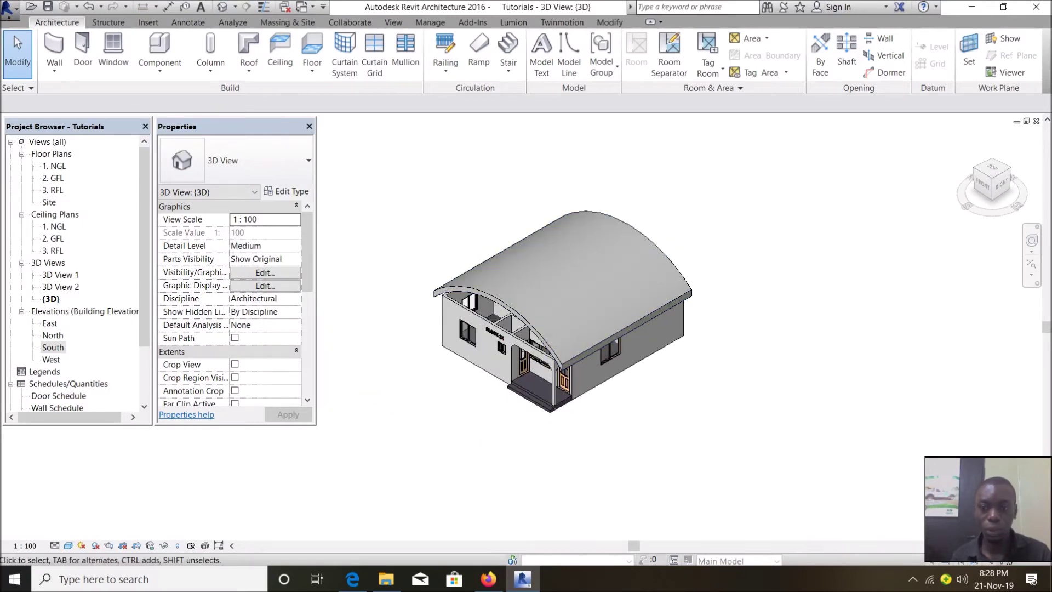
click(1040, 171)
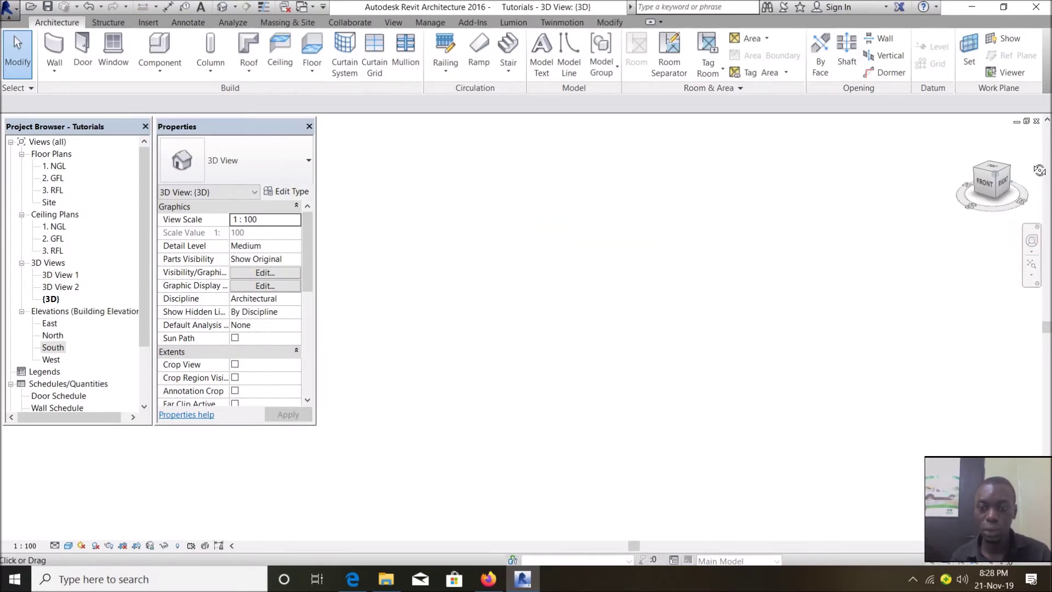
click(967, 137)
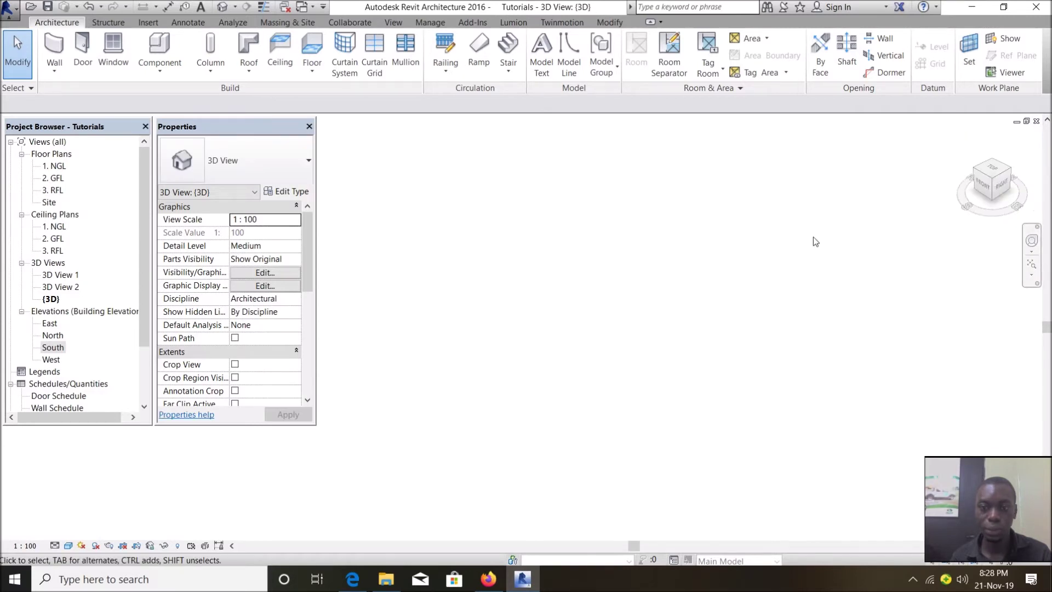
scroll(560, 367, down, 2)
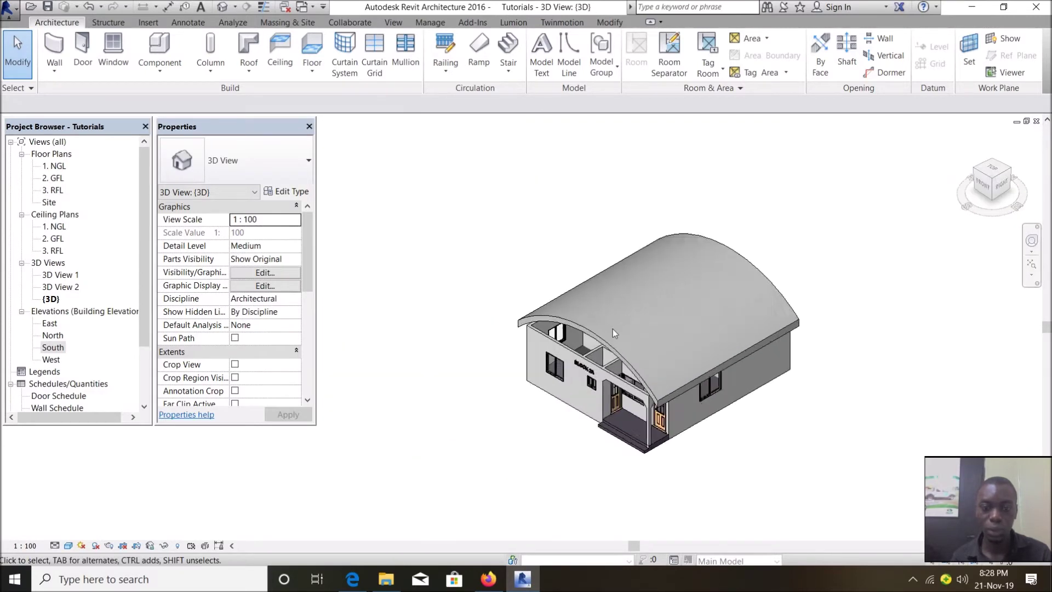
scroll(613, 329, up, 2)
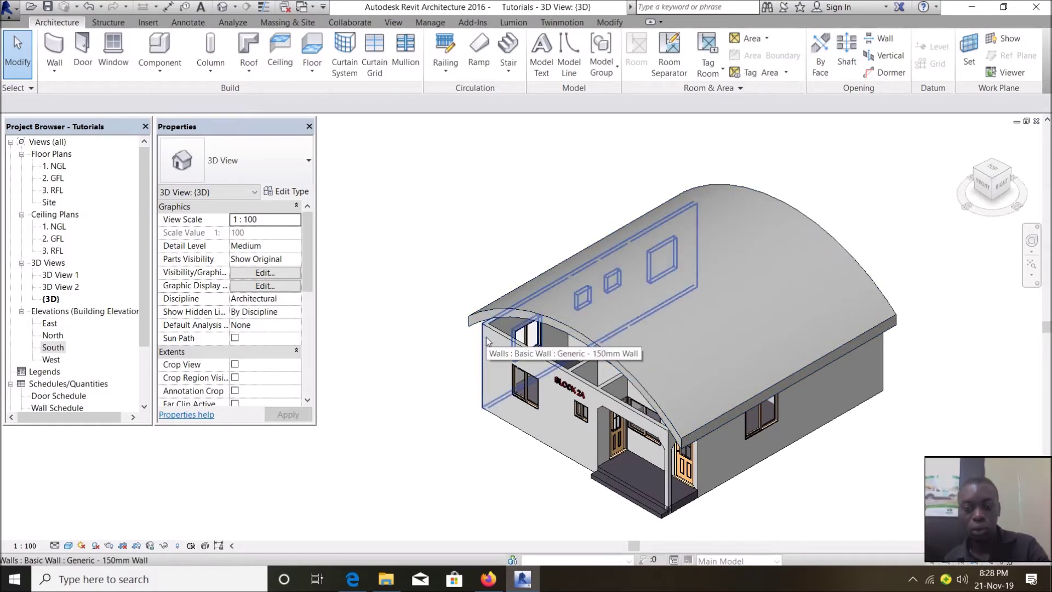
In the 3. RFL plan, set the roof's Extrusion Start to 600 and Extrusion End to -10369.9.
double_click(55, 189)
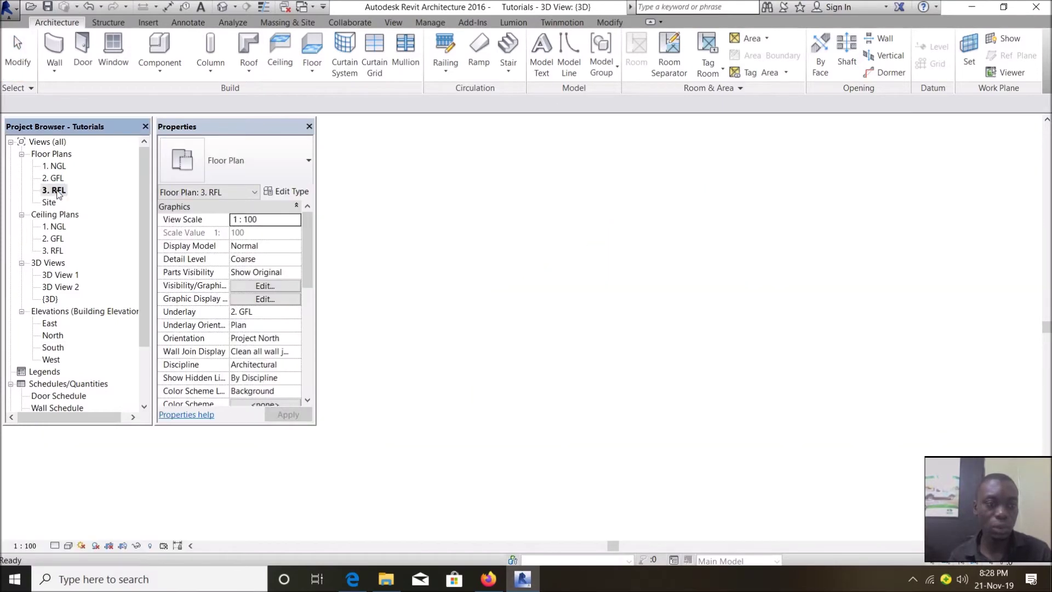
click(529, 231)
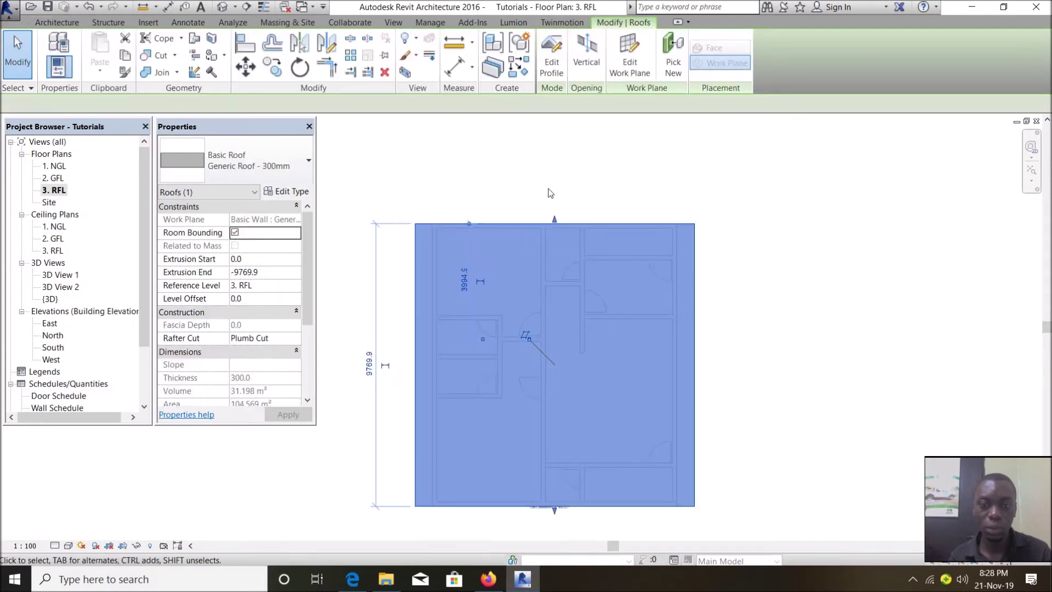
scroll(519, 386, down, 2)
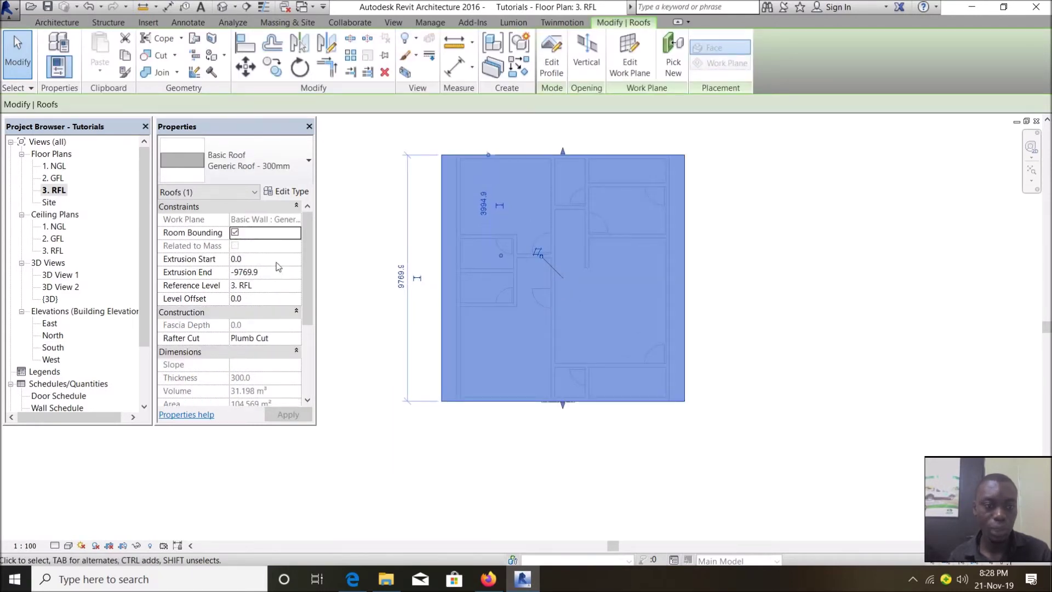
click(255, 259)
text(60)
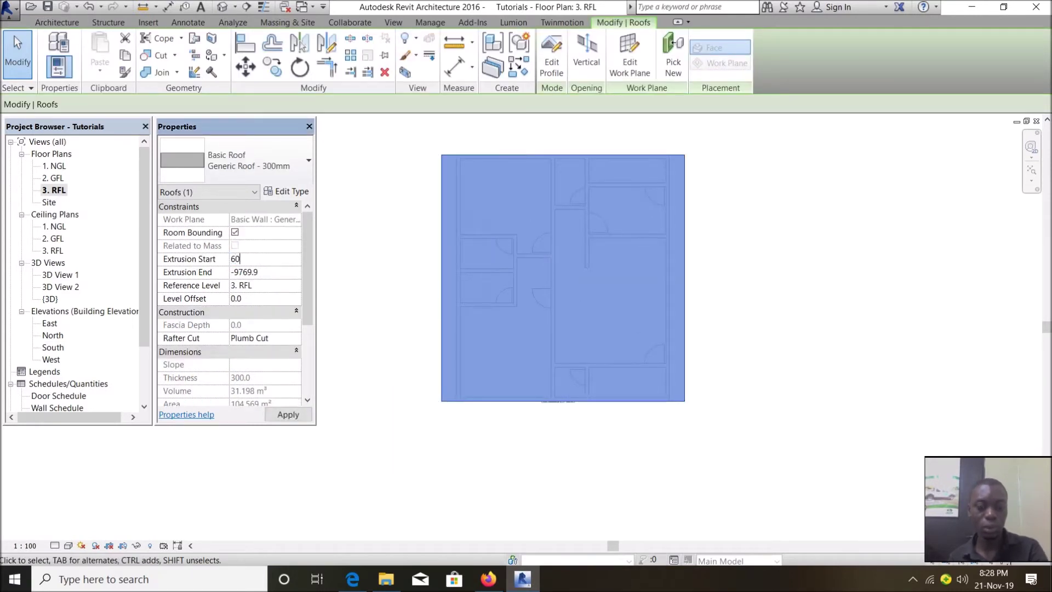
key(Return)
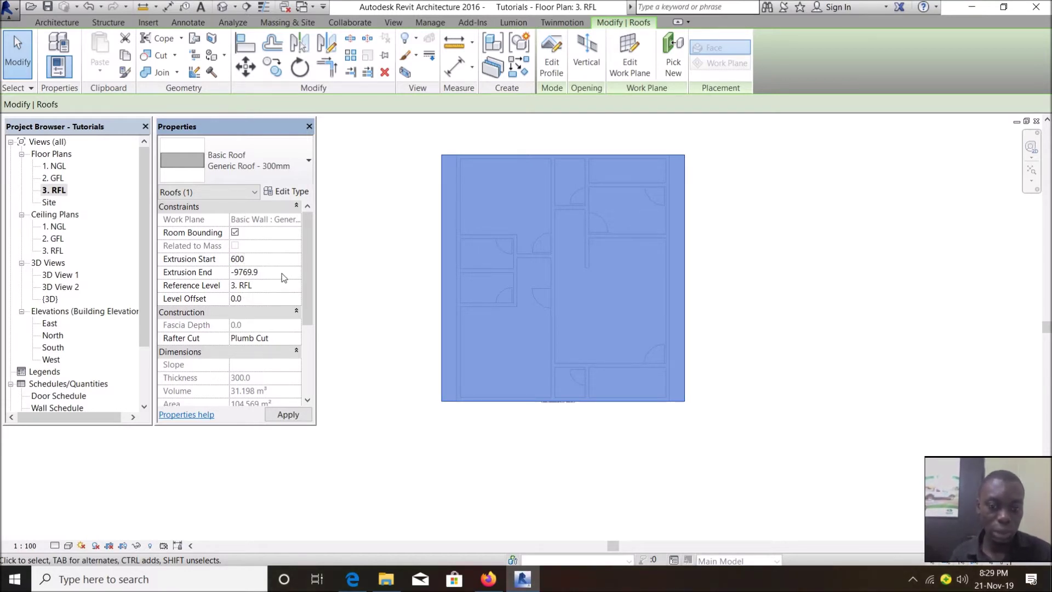
key(Tab)
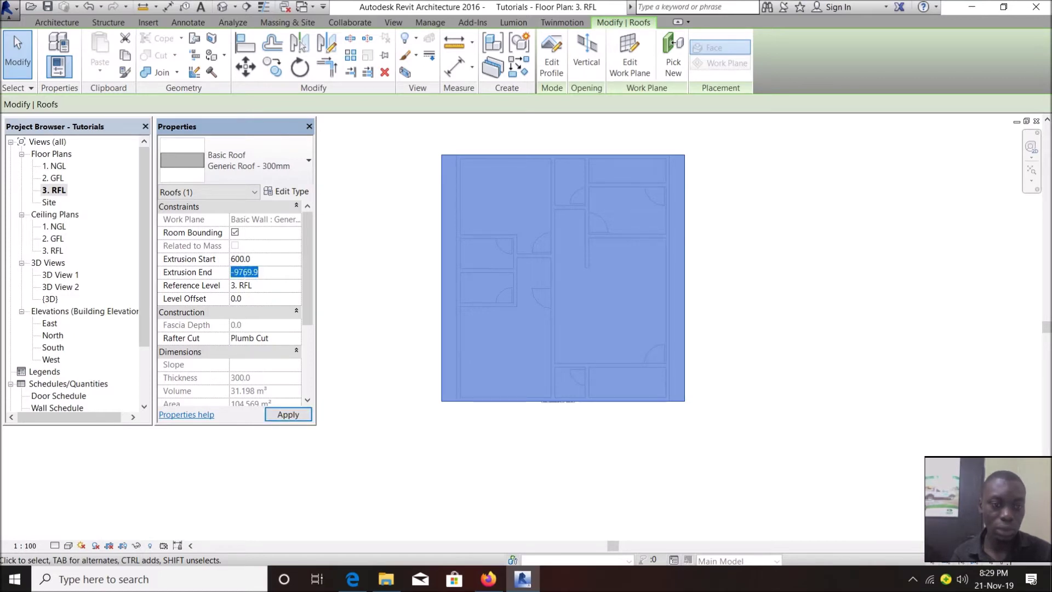
click(239, 273)
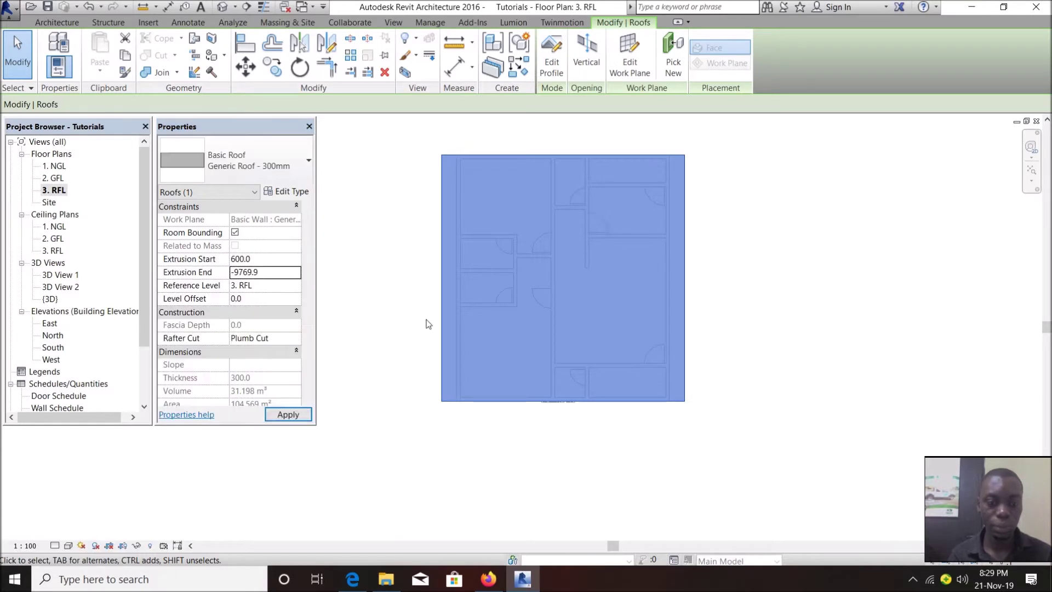
key(Return)
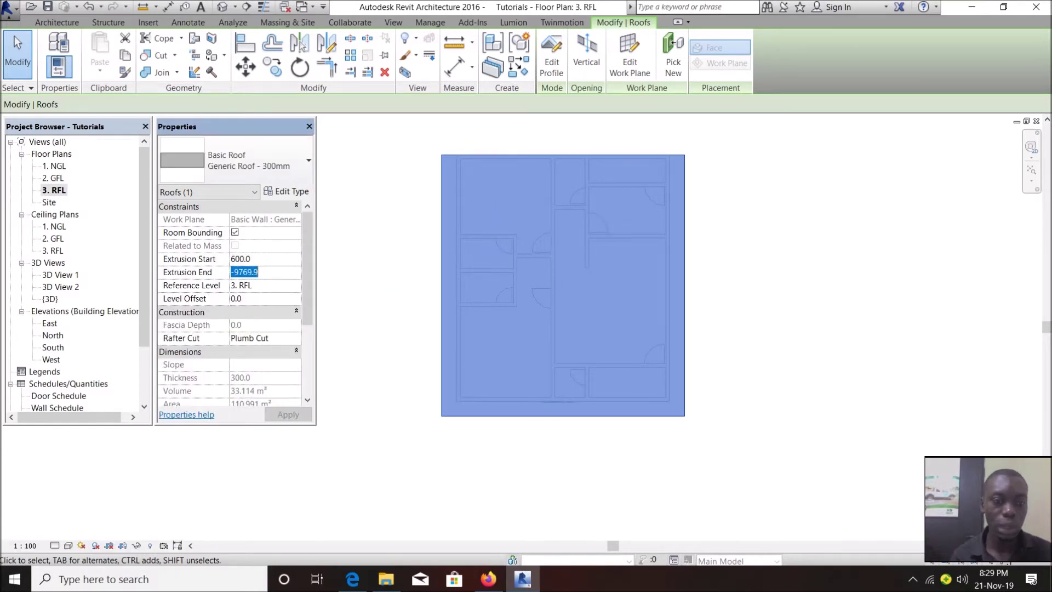
key(End)
key(BackSpace)
key(BackSpace)
key(BackSpace)
key(BackSpace)
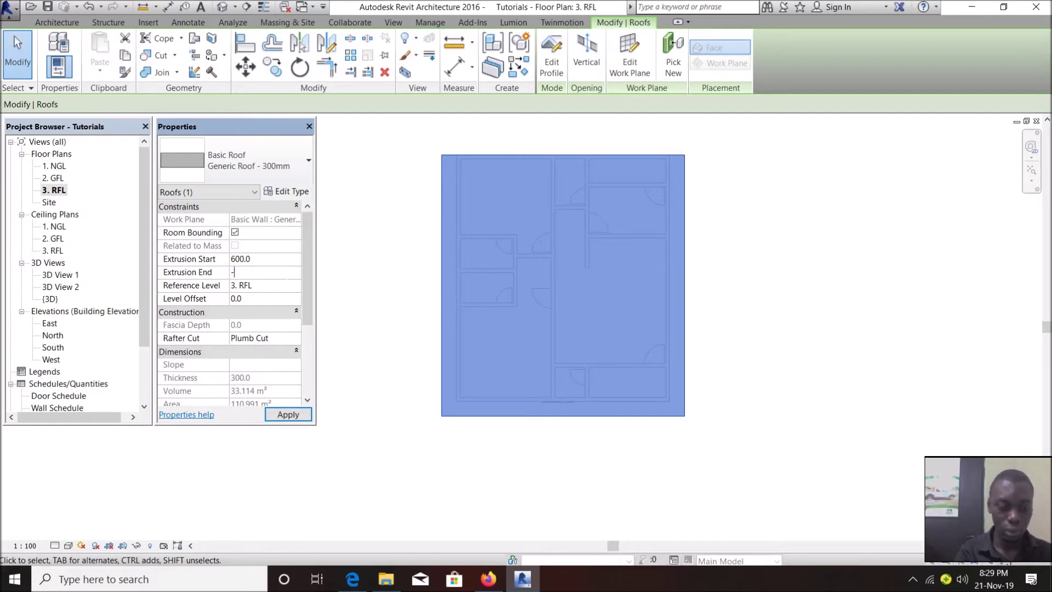
text(10369)
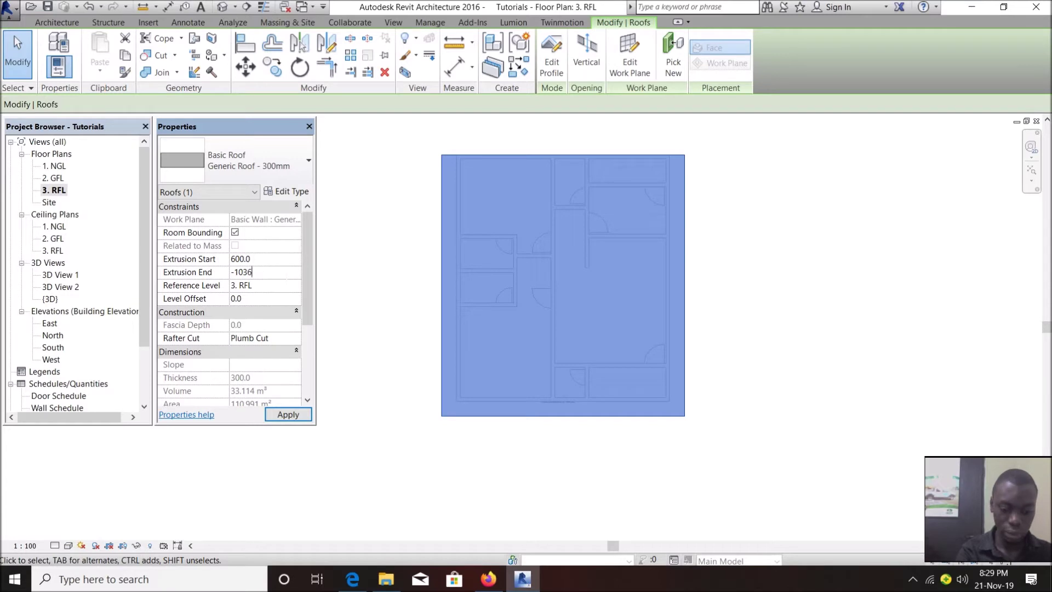
text(.9)
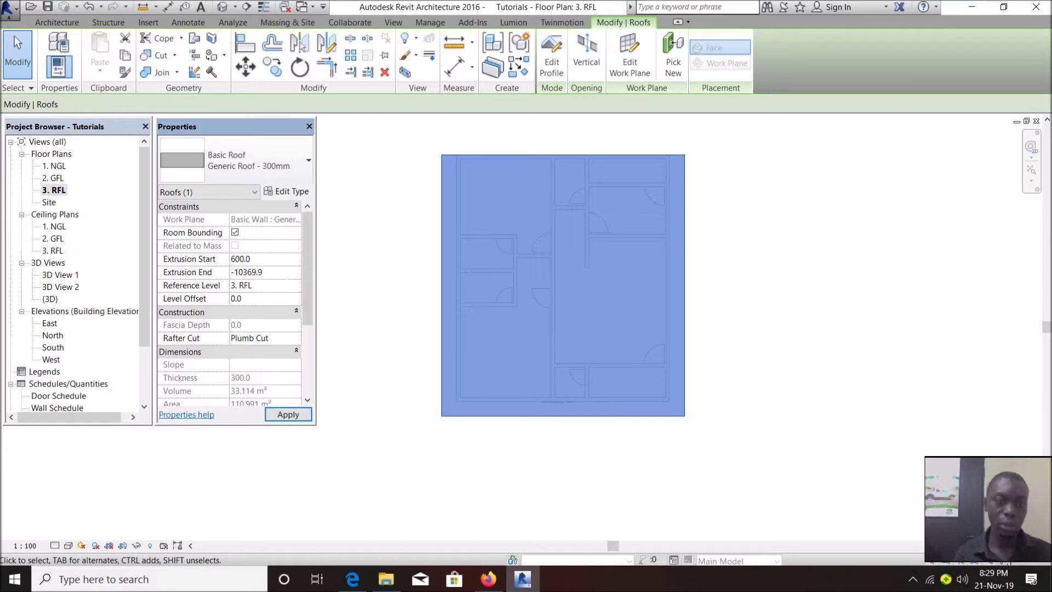
click(287, 415)
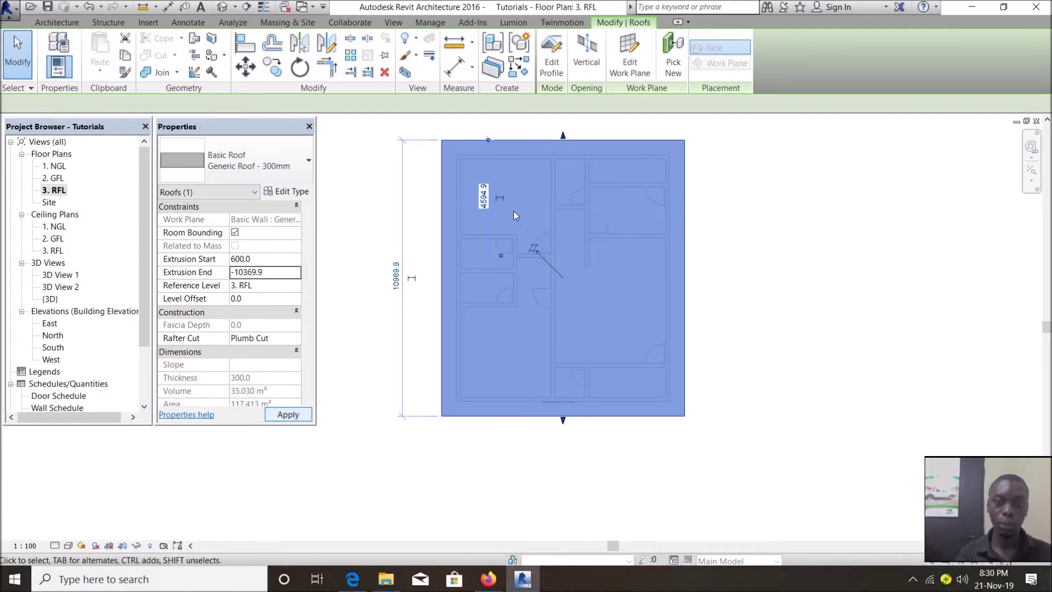
scroll(467, 138, up, 2)
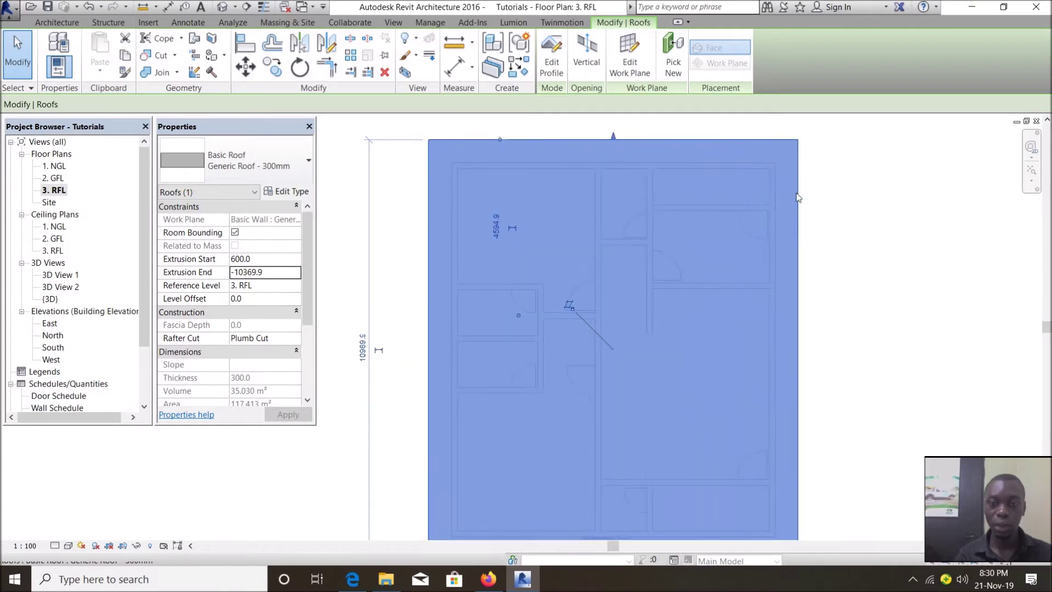
scroll(633, 185, down, 2)
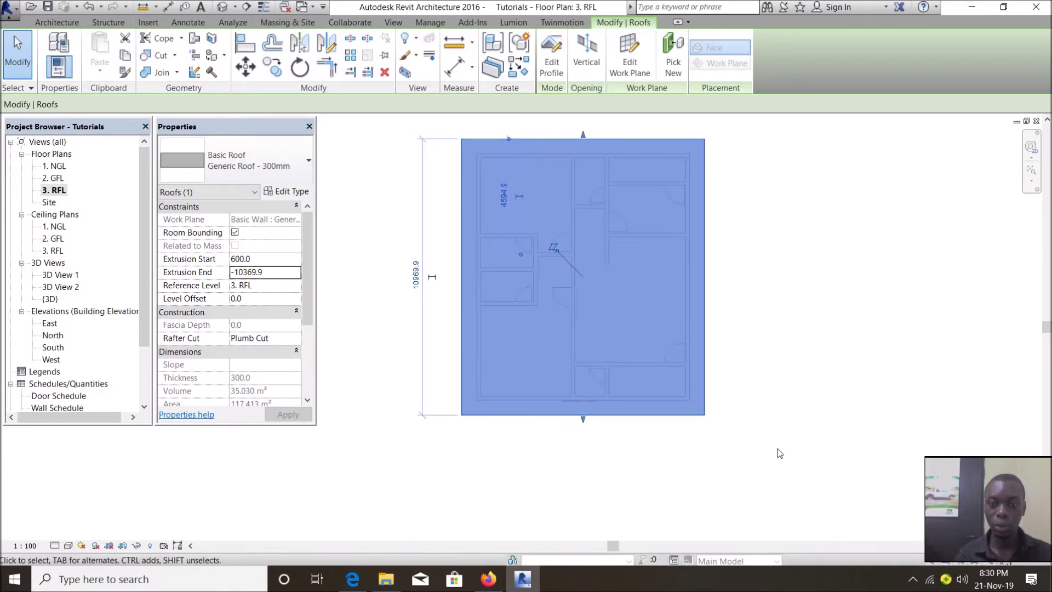
click(778, 252)
In 3D, select the exterior walls and attach their tops to the arched roof.
click(222, 7)
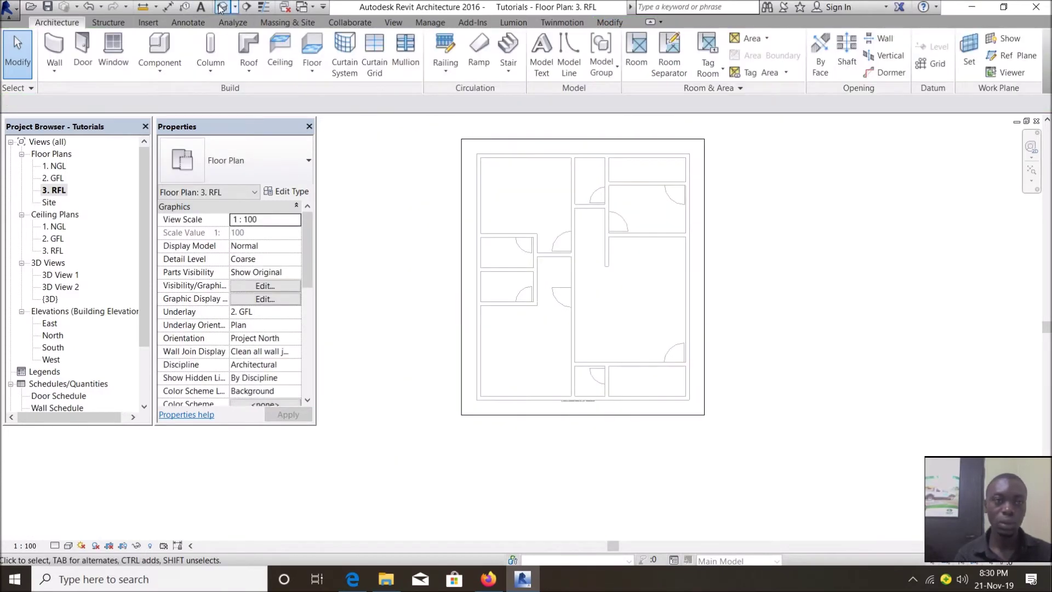
scroll(563, 256, down, 1)
scroll(631, 341, down, 1)
scroll(491, 300, up, 2)
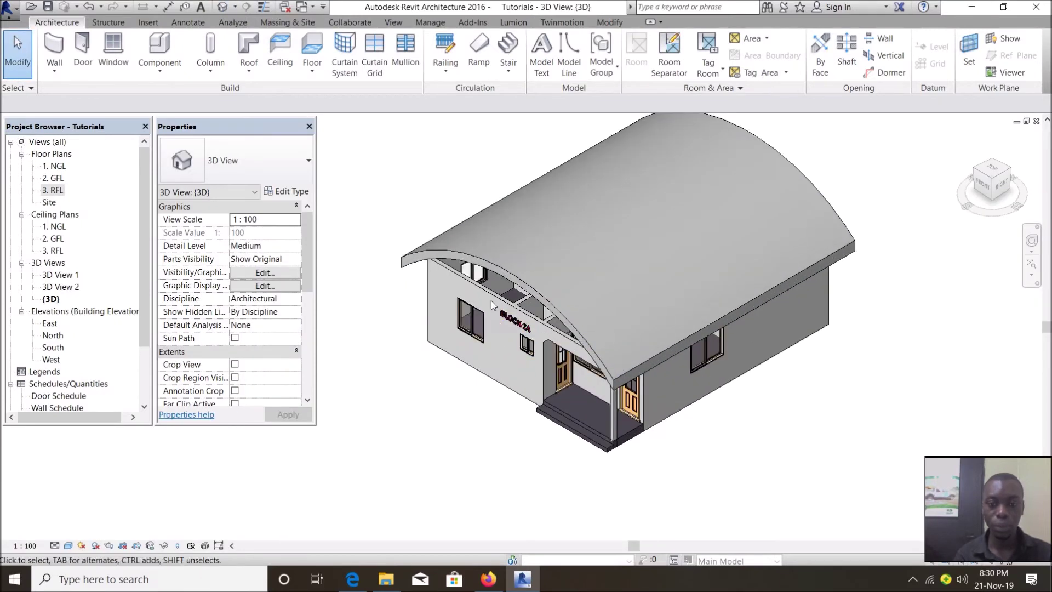
click(491, 300)
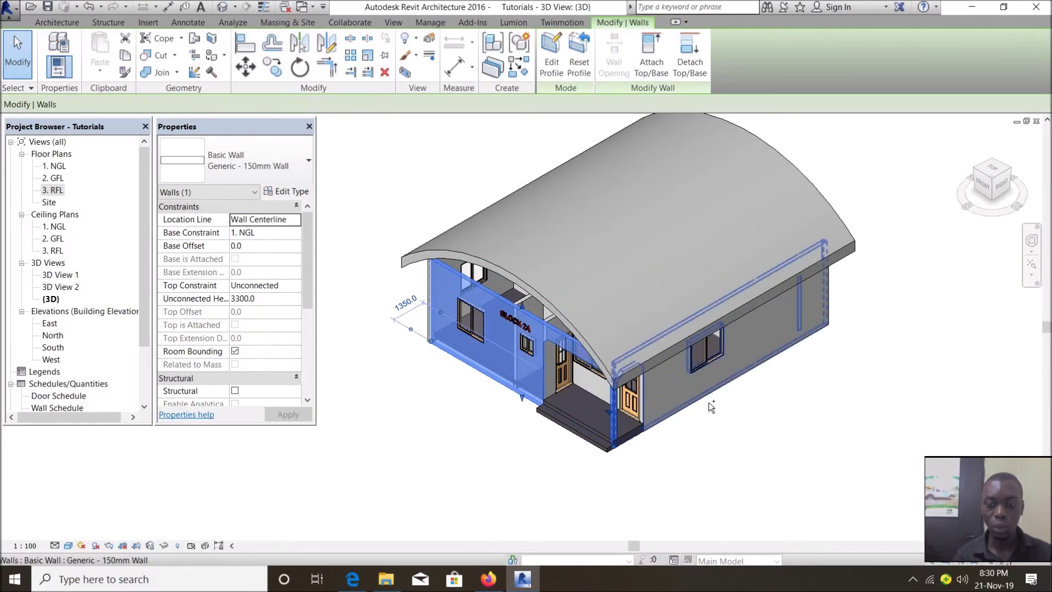
ctrl+click(543, 315)
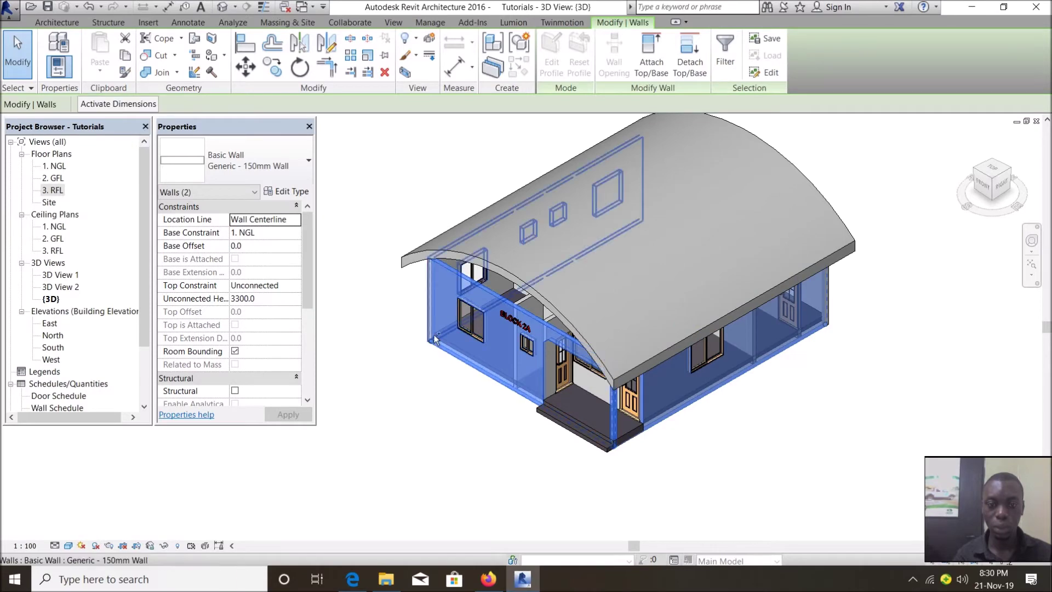
ctrl+click(832, 321)
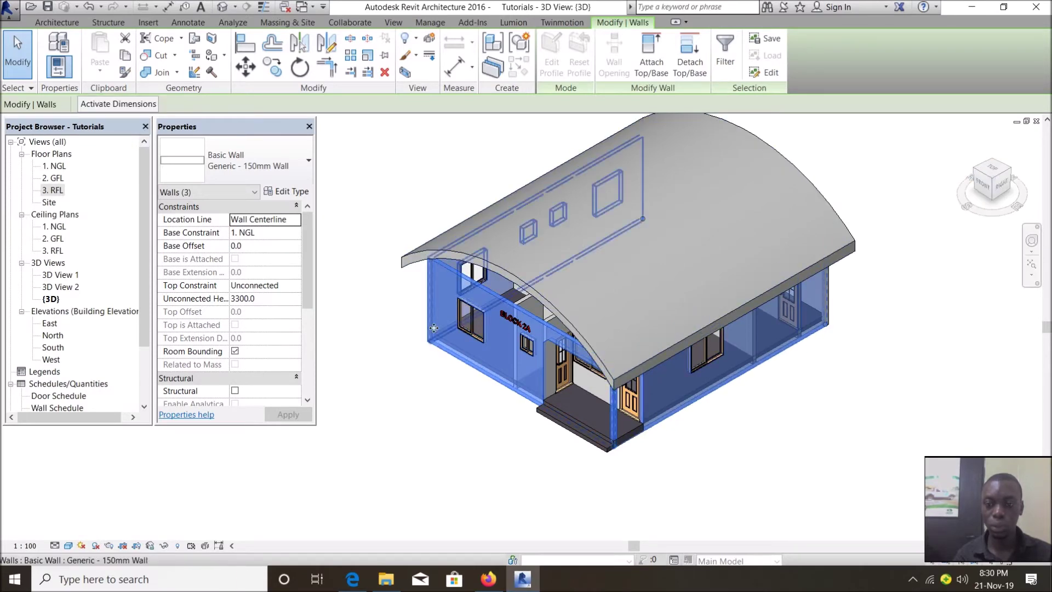
scroll(429, 323, down, 3)
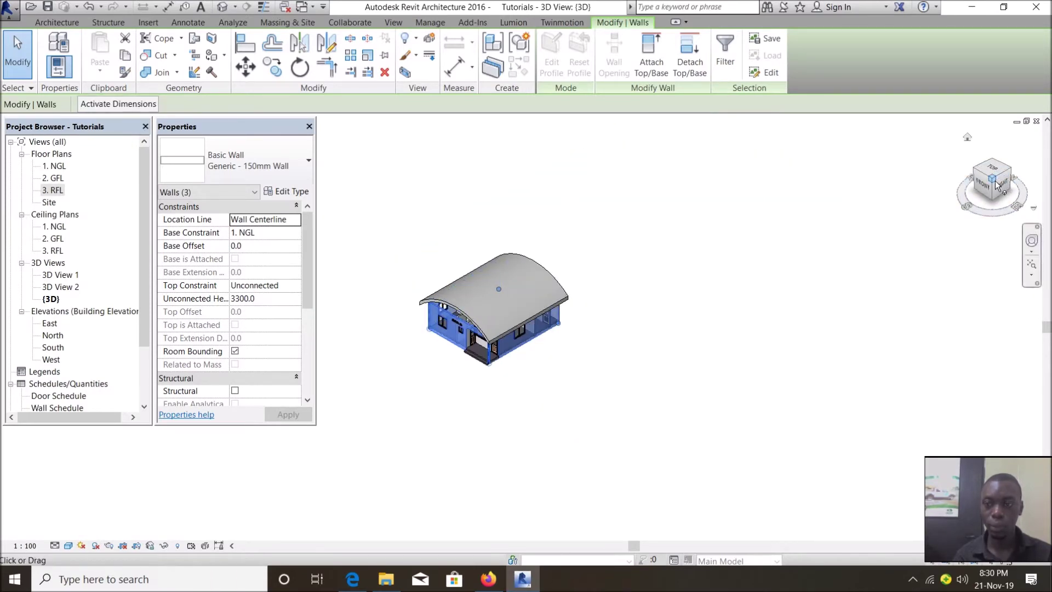
shift+middle_drag(498, 289, 663, 301)
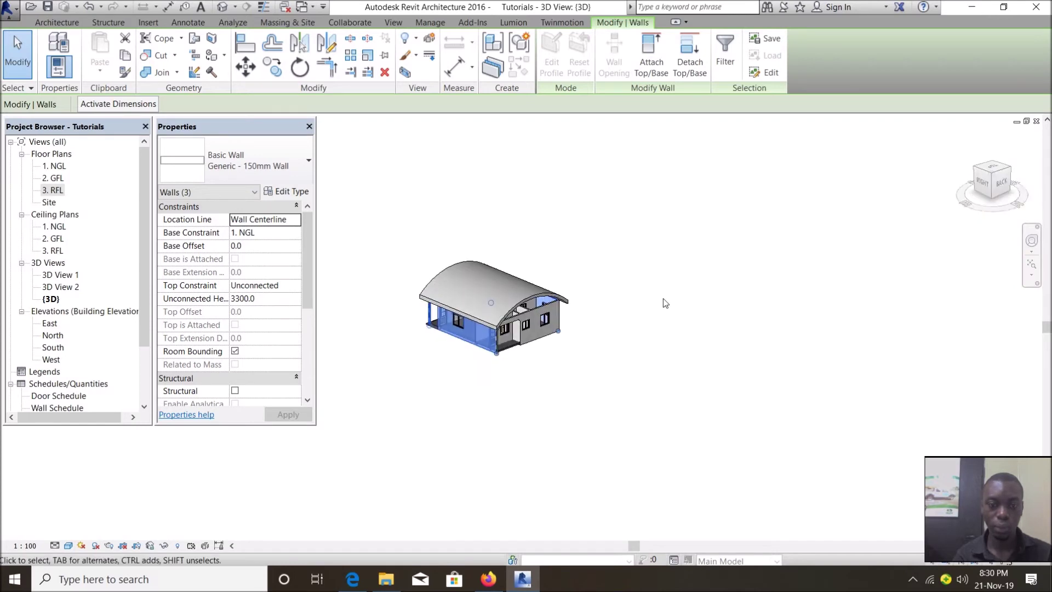
scroll(521, 310, up, 2)
scroll(521, 310, up, 2)
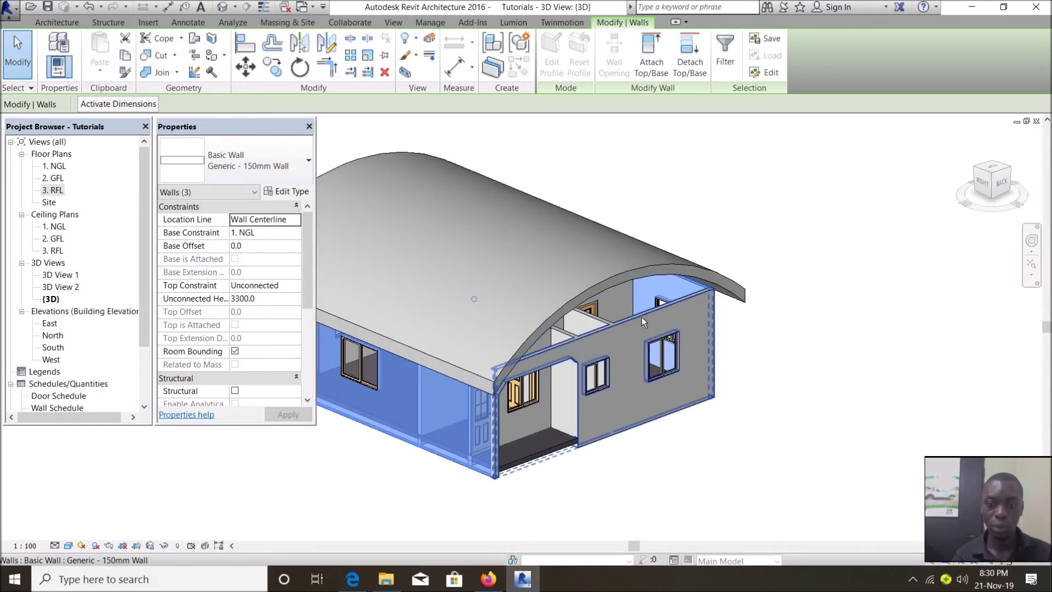
ctrl+click(626, 326)
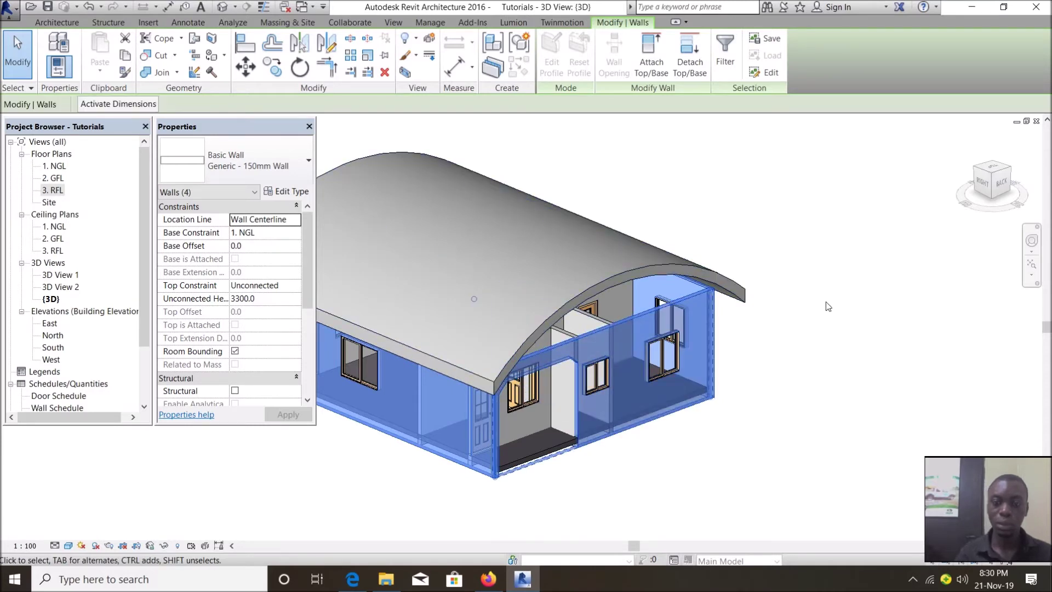
shift+middle_drag(626, 327, 673, 222)
scroll(638, 180, up, 1)
click(655, 64)
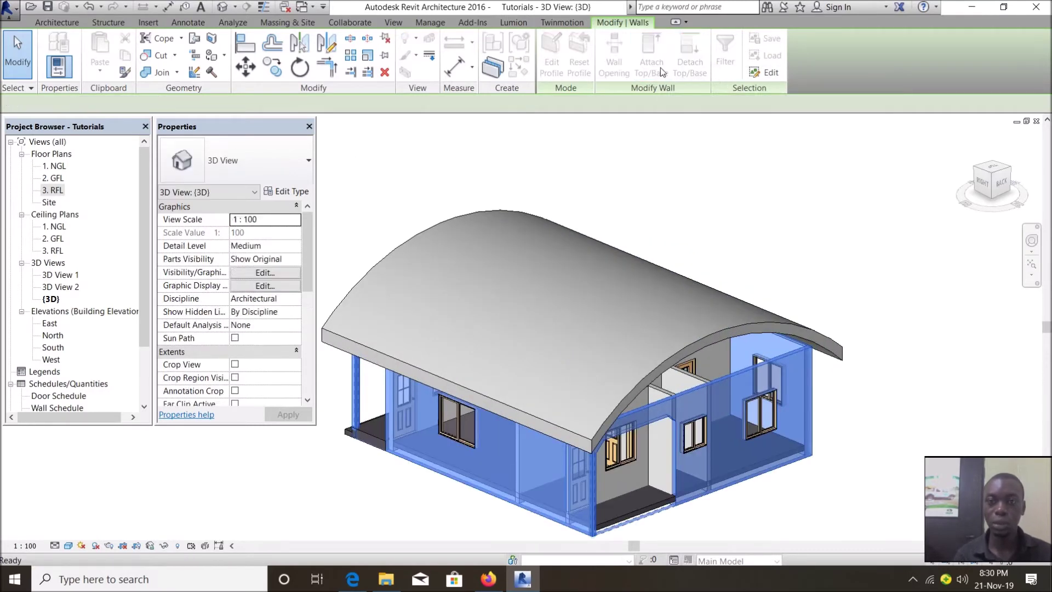
click(719, 335)
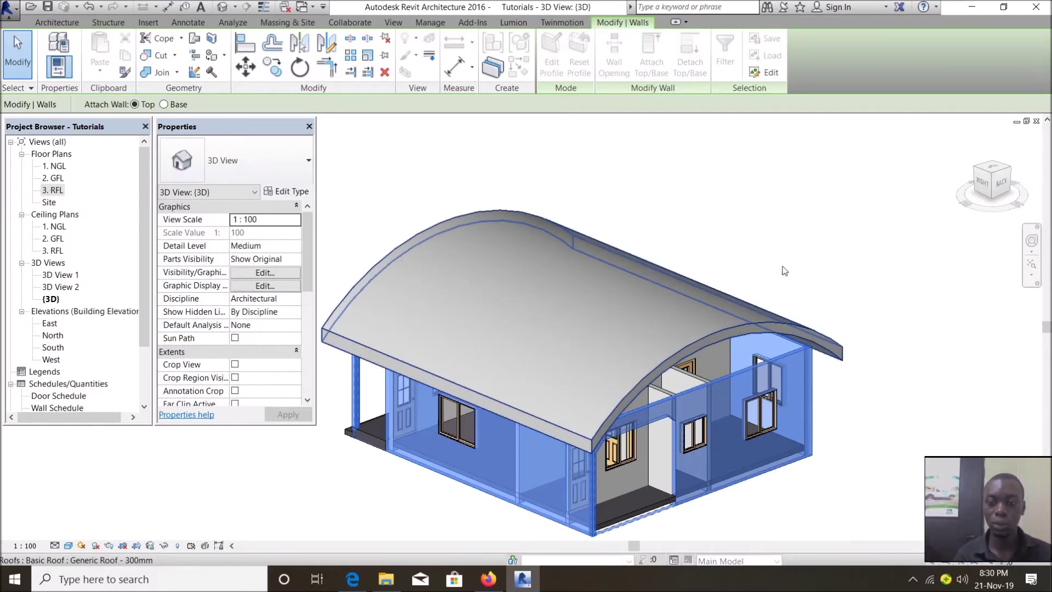
click(832, 203)
scroll(886, 262, down, 2)
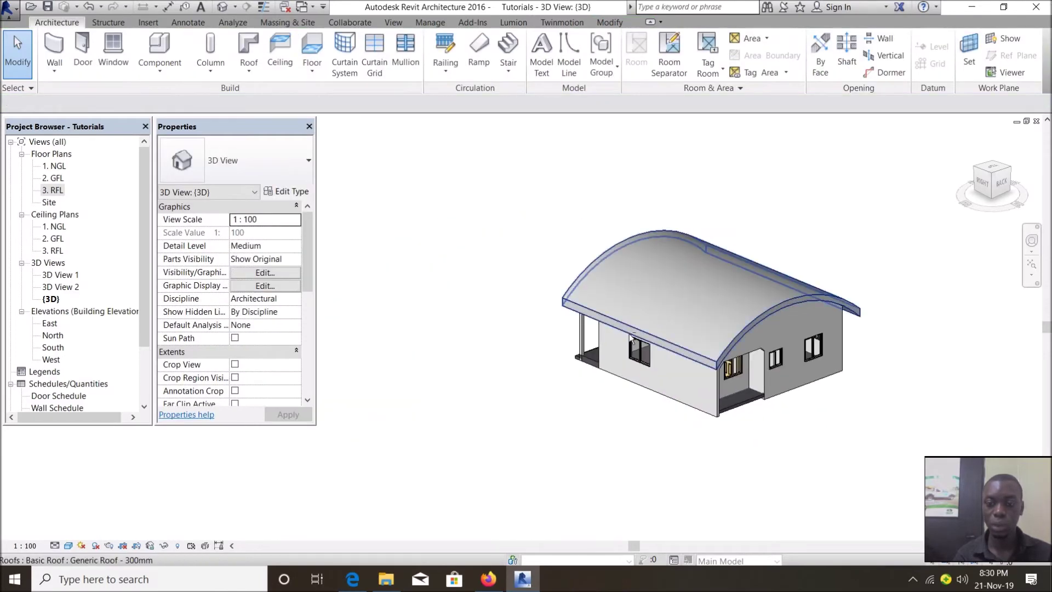
View the house from the right and front-right corner, check the roof's type, then delete the roof.
click(993, 175)
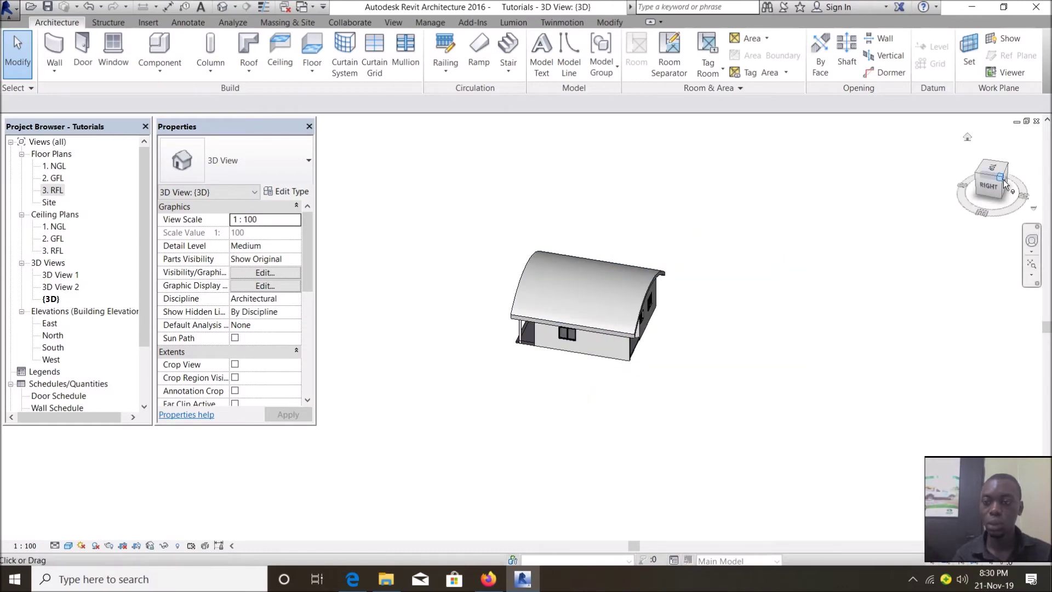
click(1004, 179)
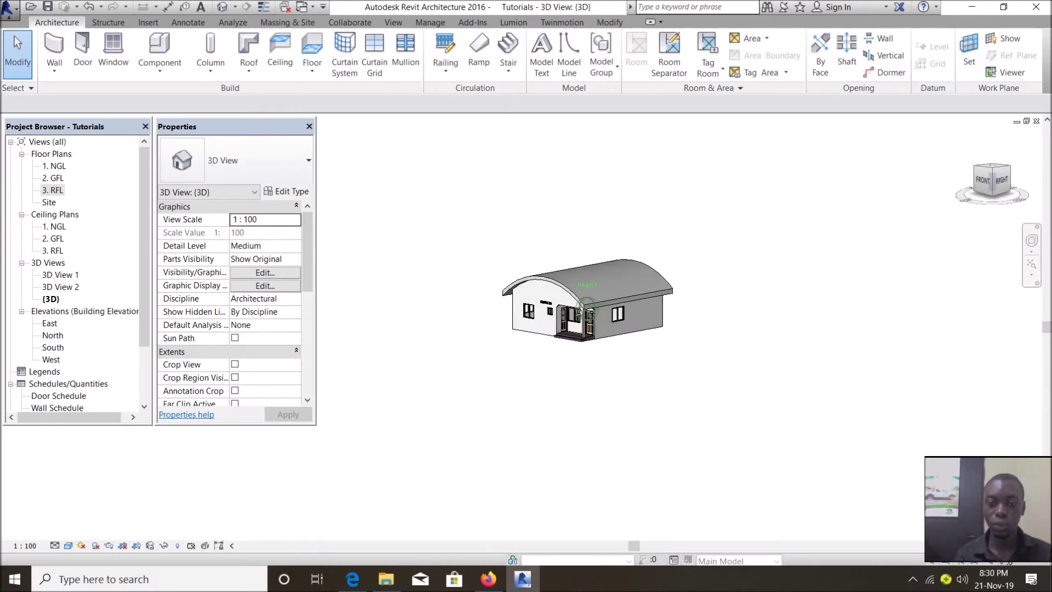
scroll(600, 269, up, 2)
scroll(599, 269, up, 4)
scroll(564, 214, down, 3)
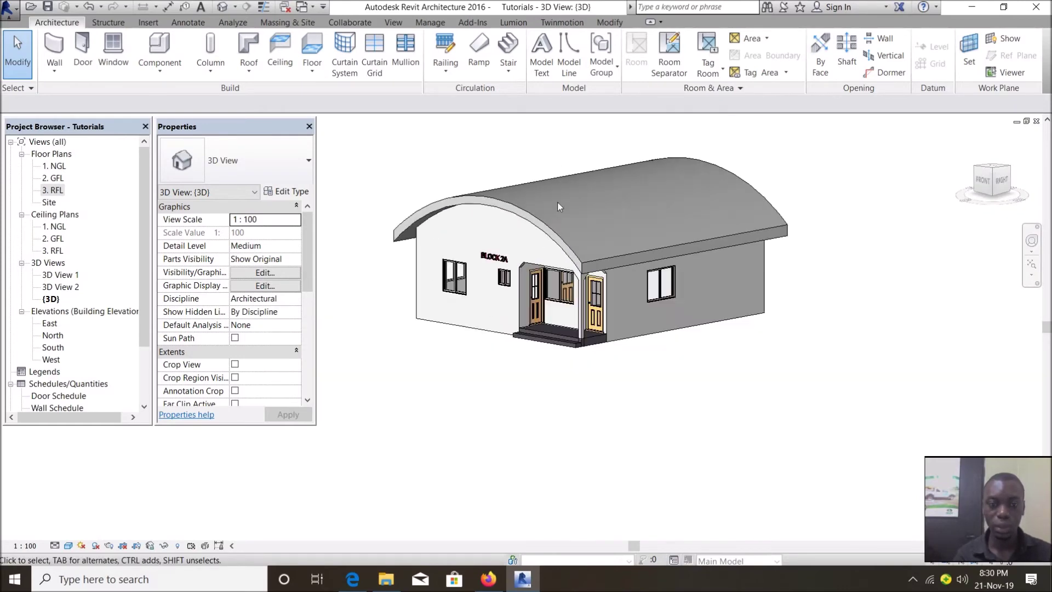
scroll(492, 244, up, 2)
scroll(500, 246, down, 1)
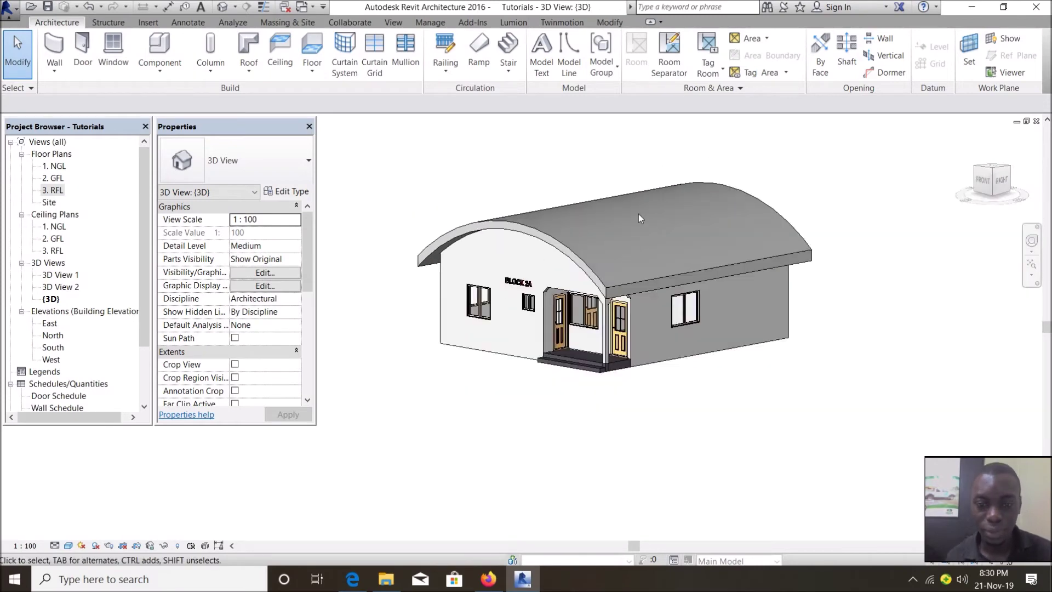
scroll(638, 215, up, 2)
scroll(597, 263, down, 2)
scroll(509, 230, up, 3)
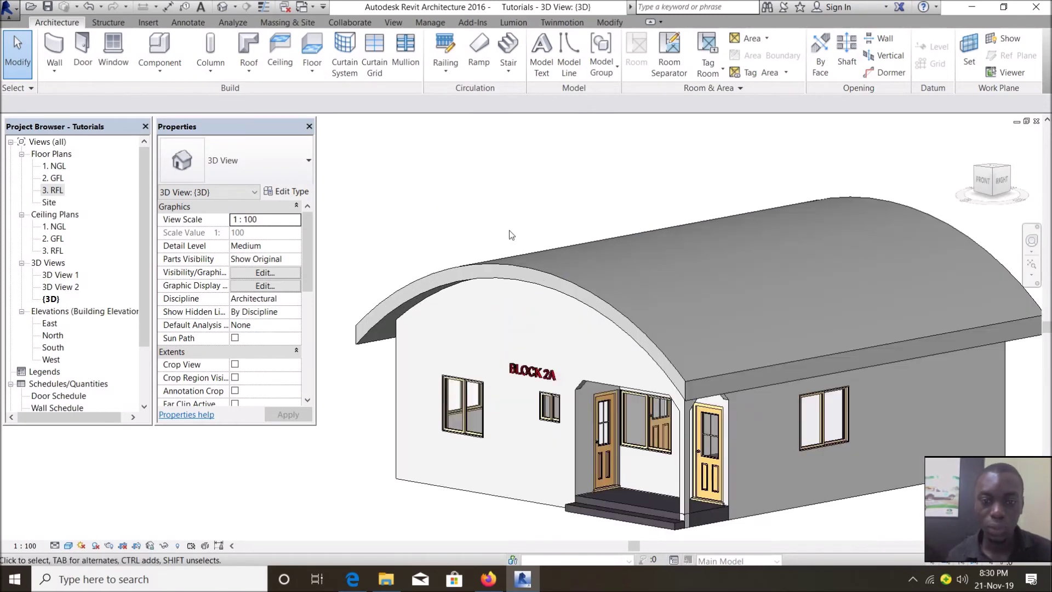
click(536, 266)
click(288, 192)
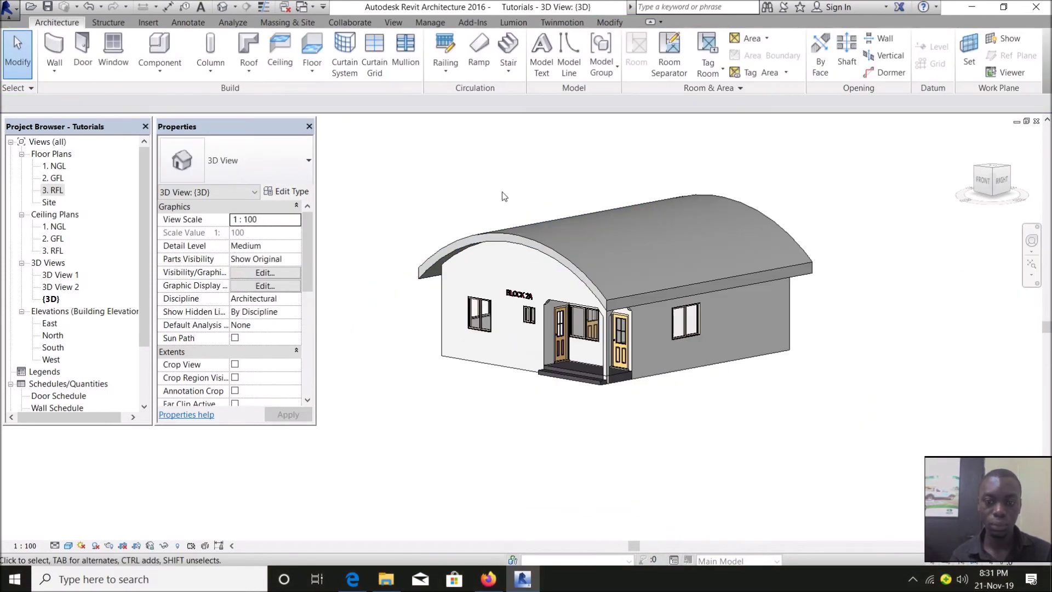
scroll(611, 152, up, 1)
scroll(717, 241, up, 1)
scroll(716, 241, down, 2)
scroll(645, 227, up, 1)
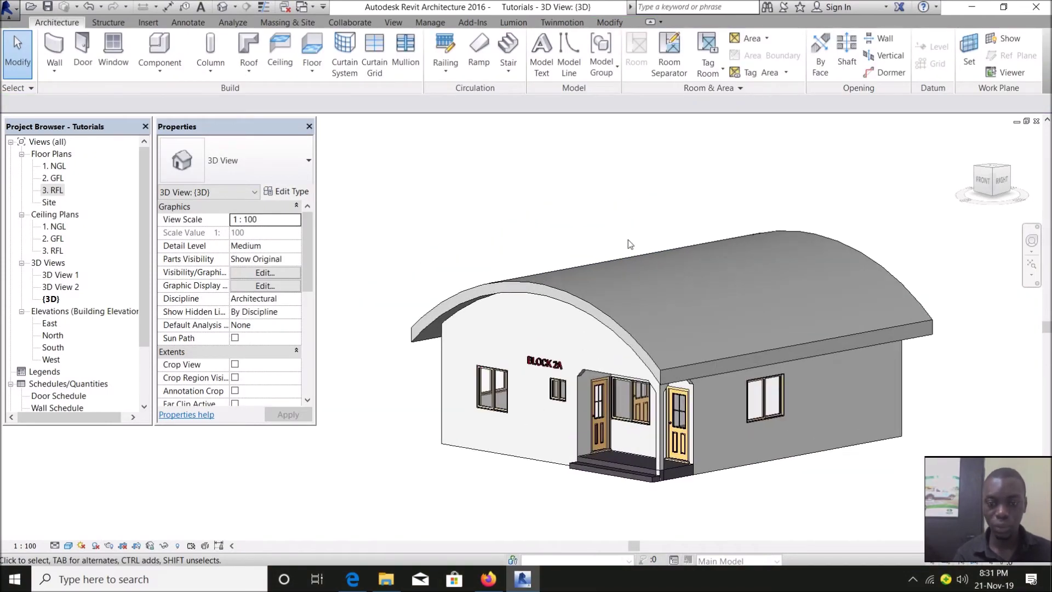
scroll(628, 239, up, 1)
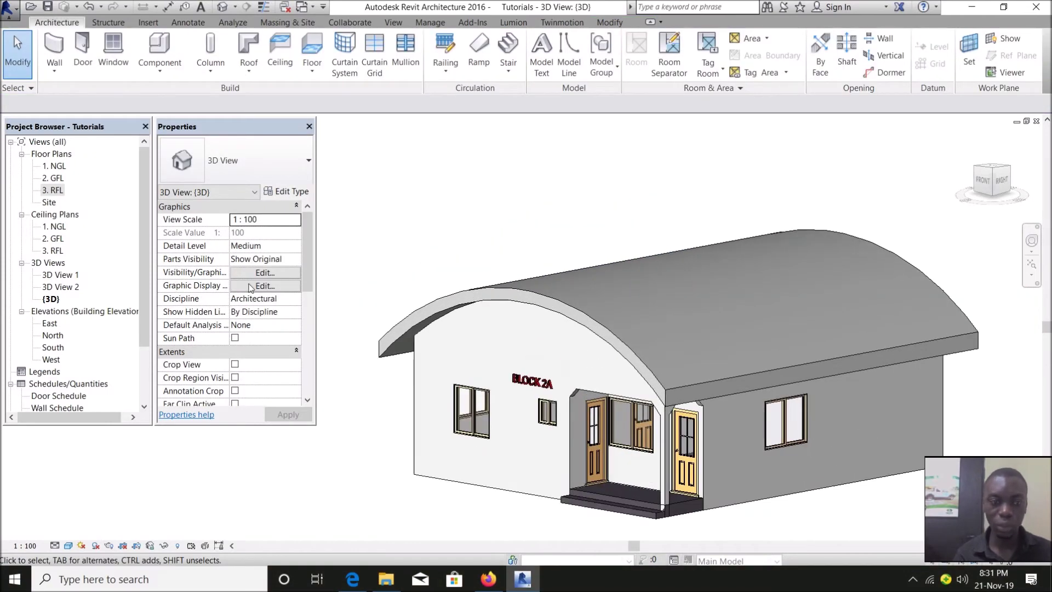
click(513, 288)
key(Delete)
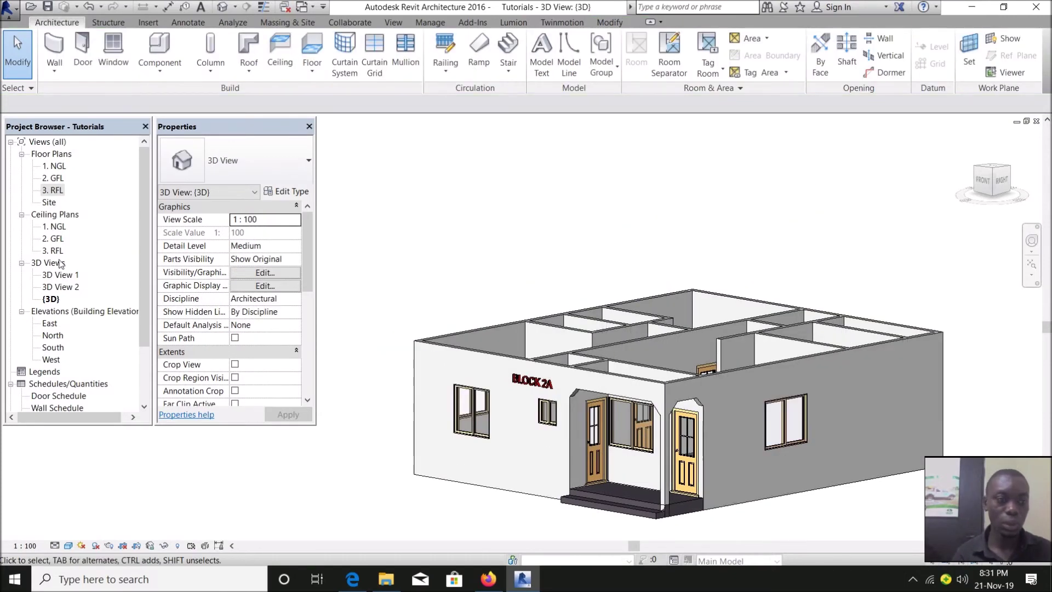
Start a new extrusion roof on the front wall in the South elevation at 3. RFL, zero offset.
double_click(55, 191)
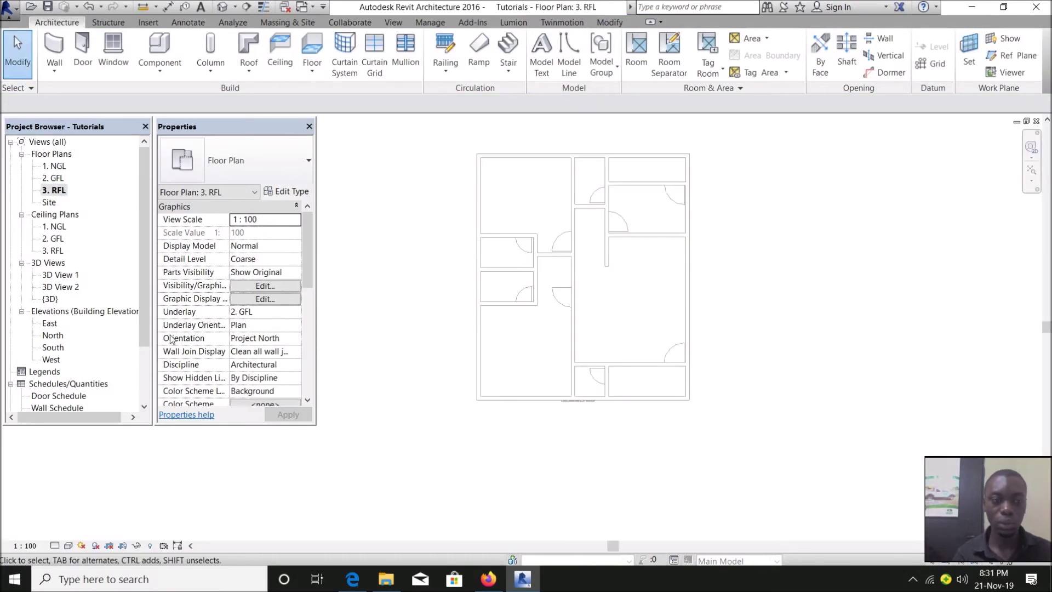
double_click(53, 348)
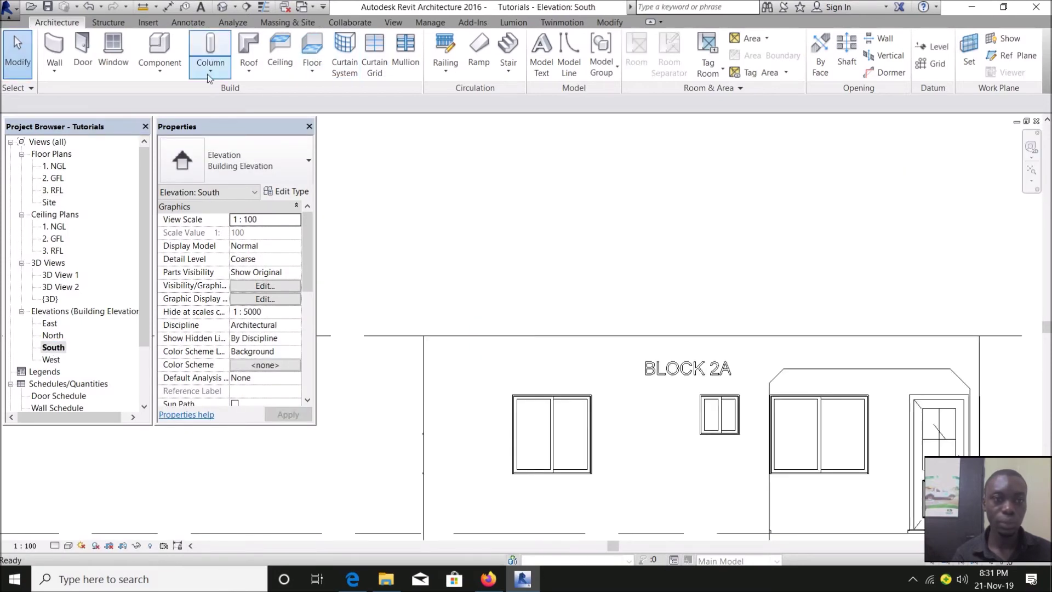
click(249, 72)
click(305, 120)
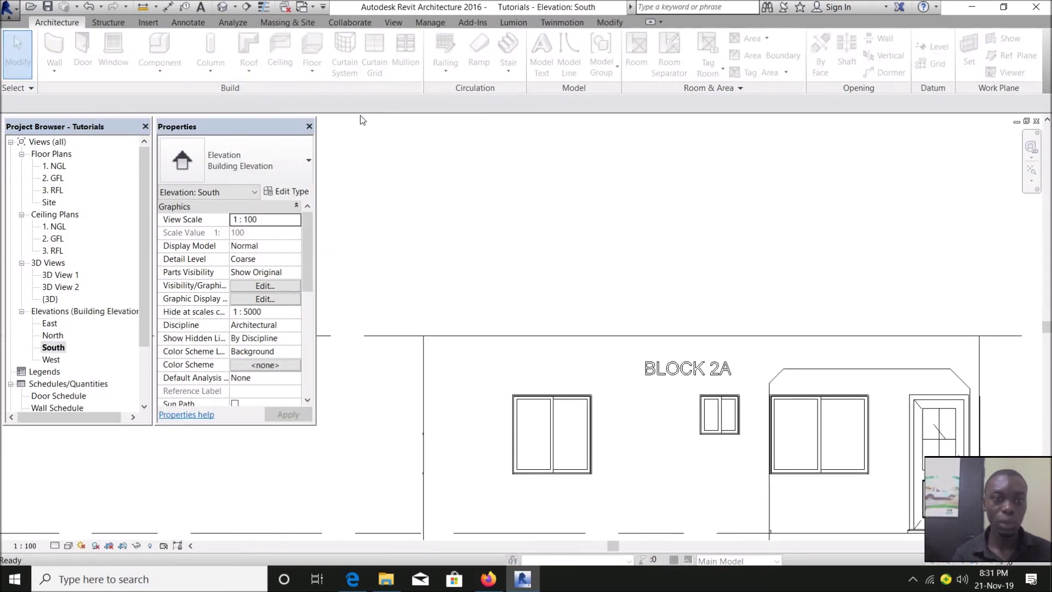
click(495, 367)
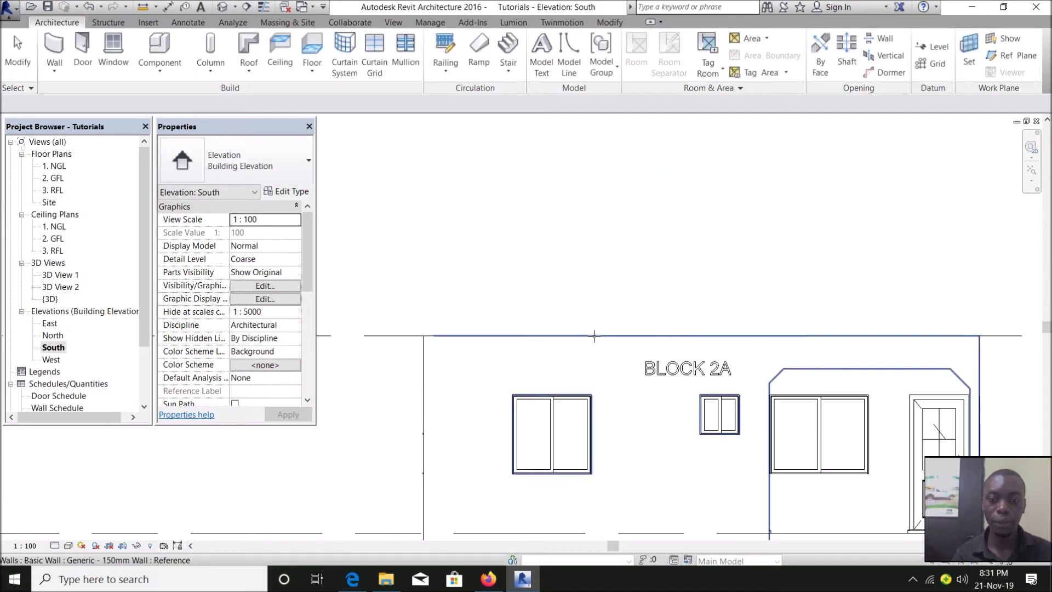
click(594, 348)
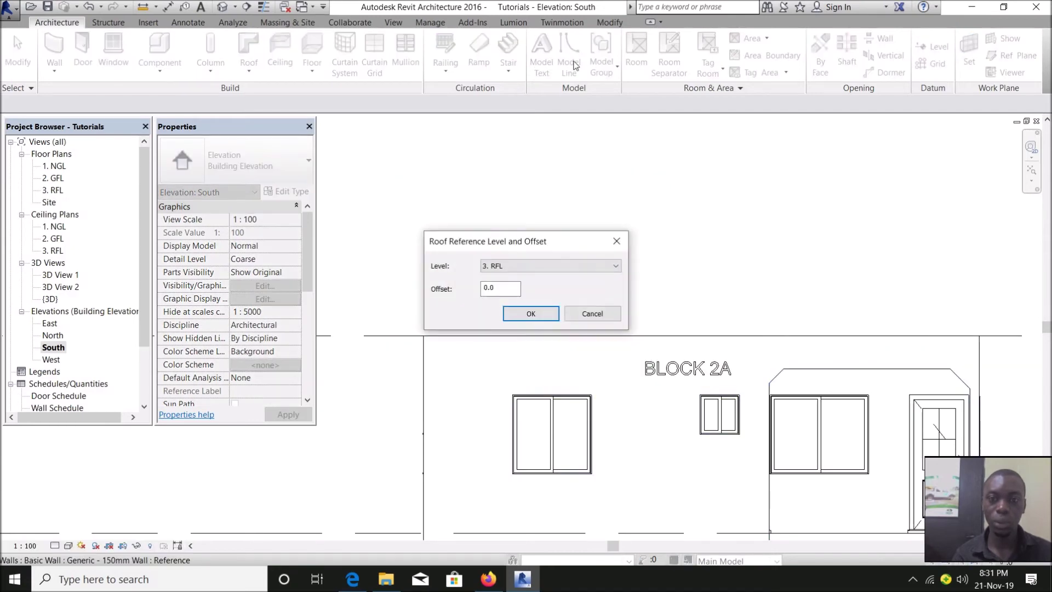
click(531, 313)
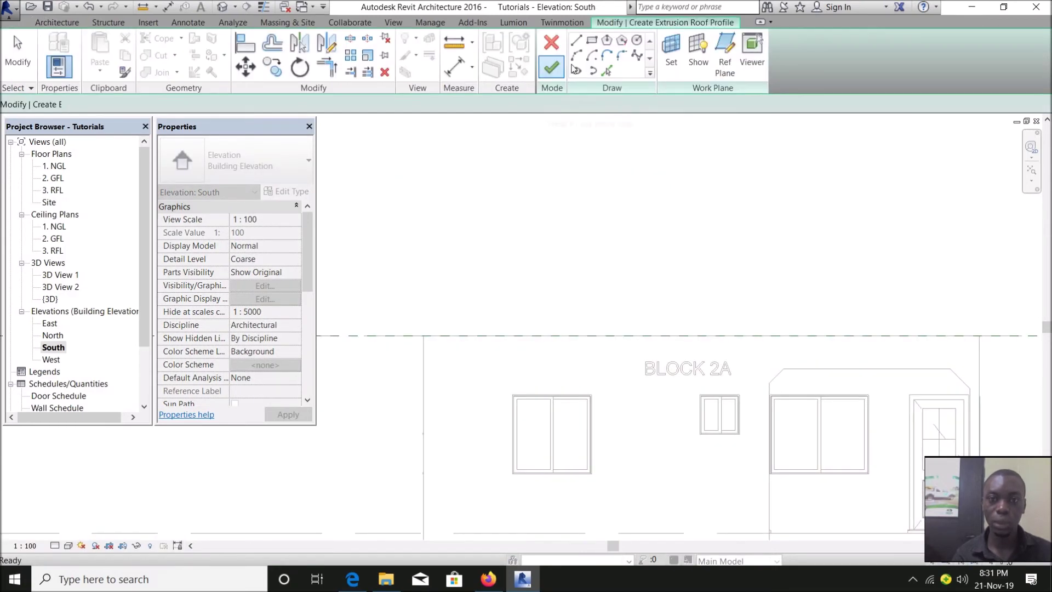
Draw short flat eave lines at the left and right wall tops.
click(432, 339)
click(393, 338)
key(Escape)
click(980, 335)
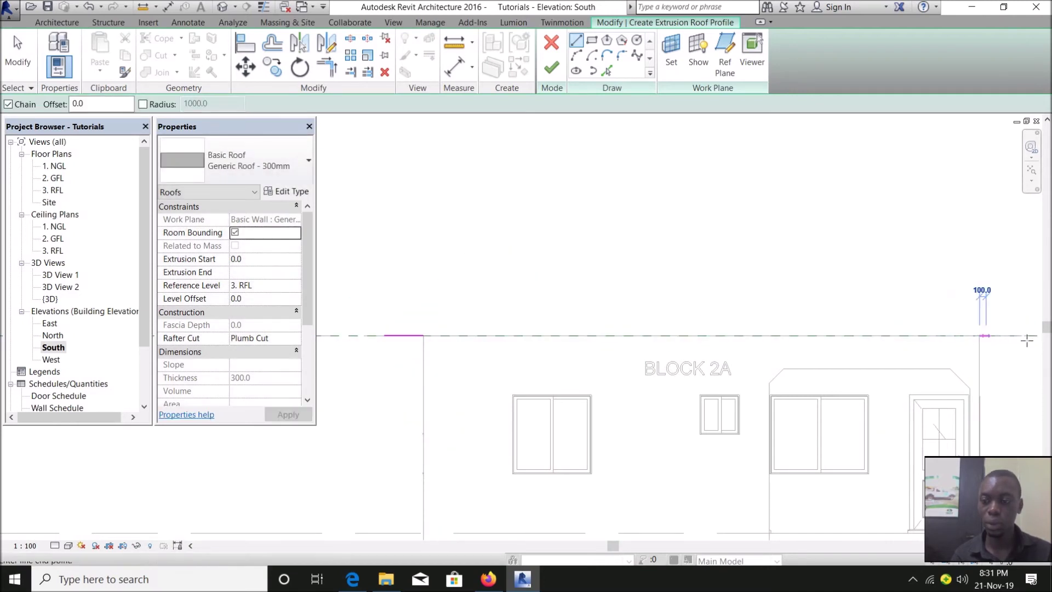
click(1019, 336)
key(Escape)
key(Escape)
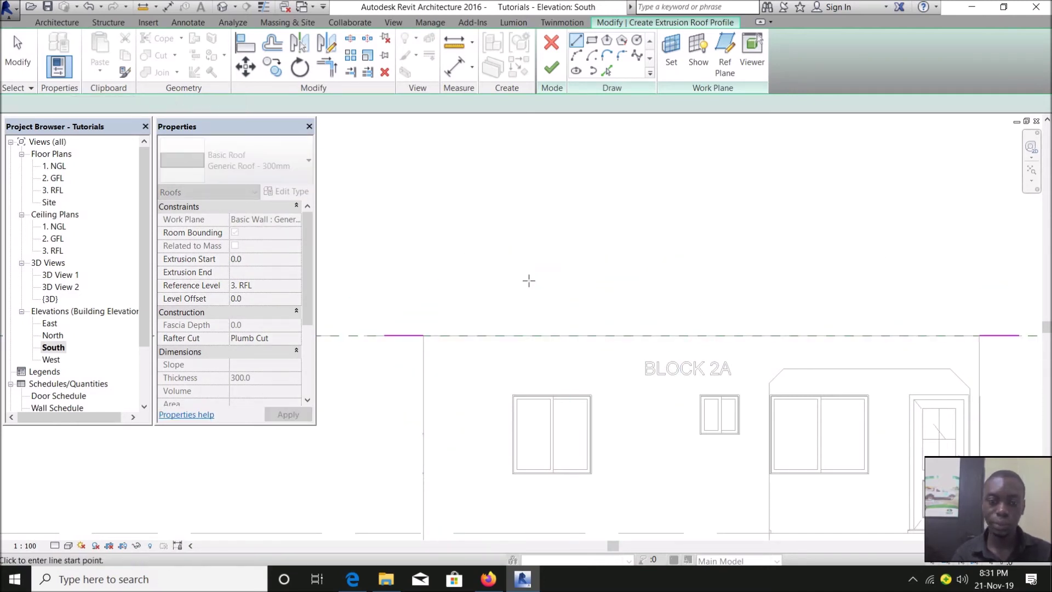
click(576, 40)
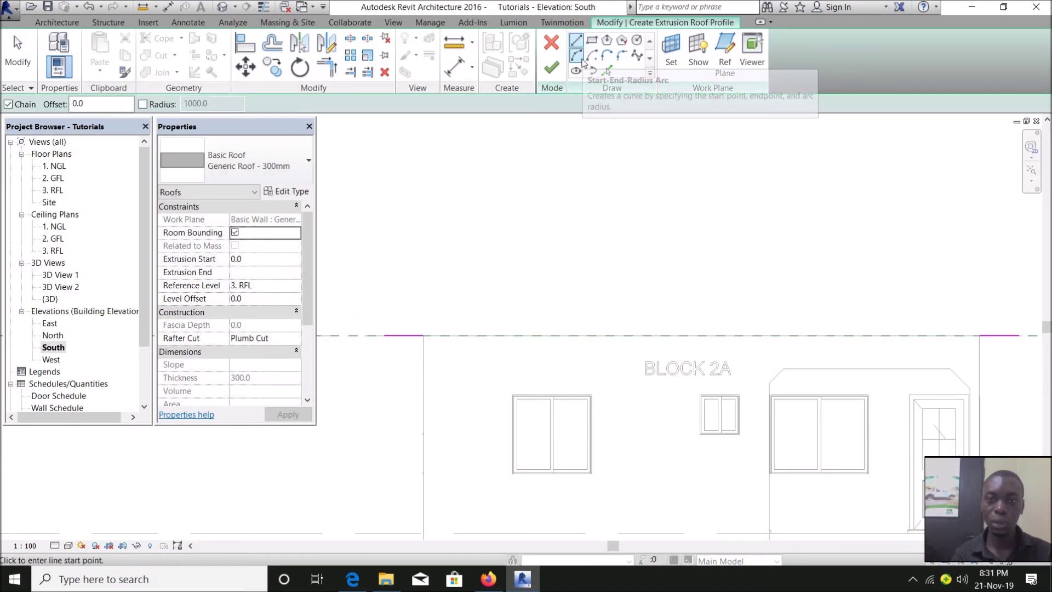
mouse_move(577, 55)
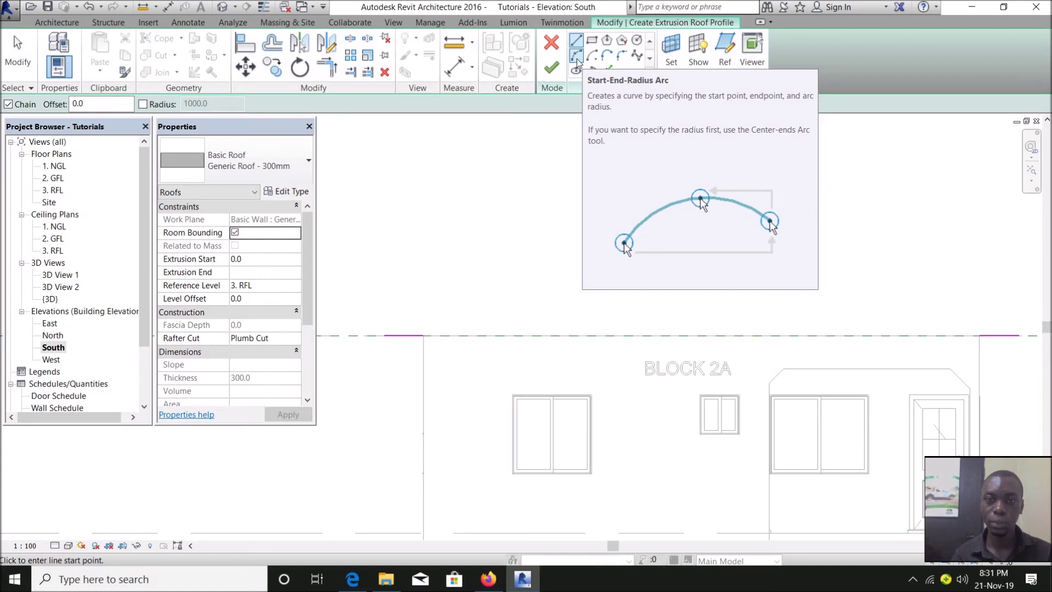
click(576, 55)
Draw two joined start-end-radius arcs between the eave lines and finish the roof sketch.
click(383, 336)
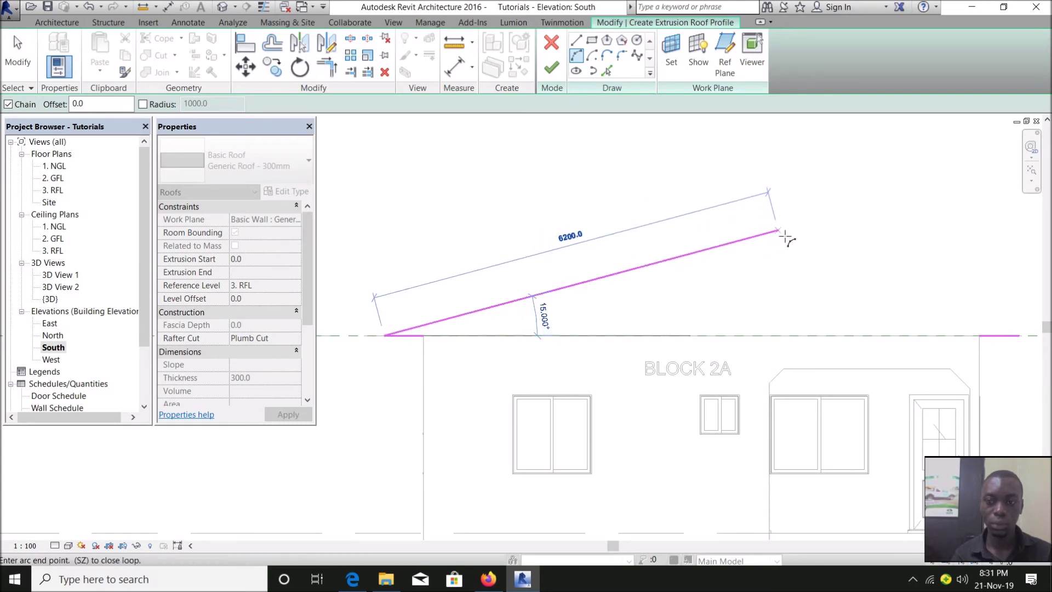
click(695, 240)
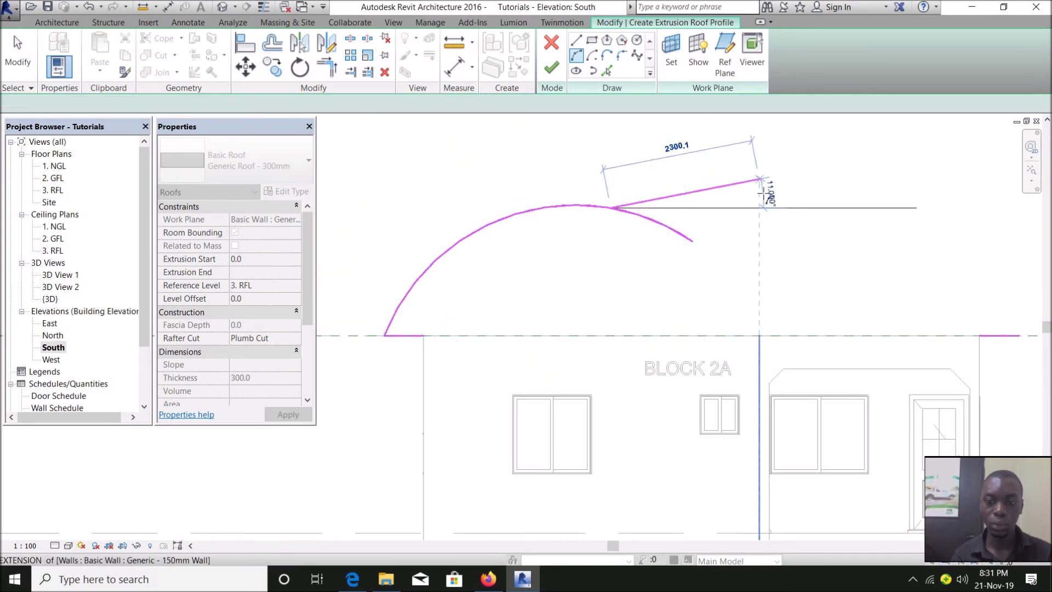
click(700, 240)
scroll(701, 245, down, 2)
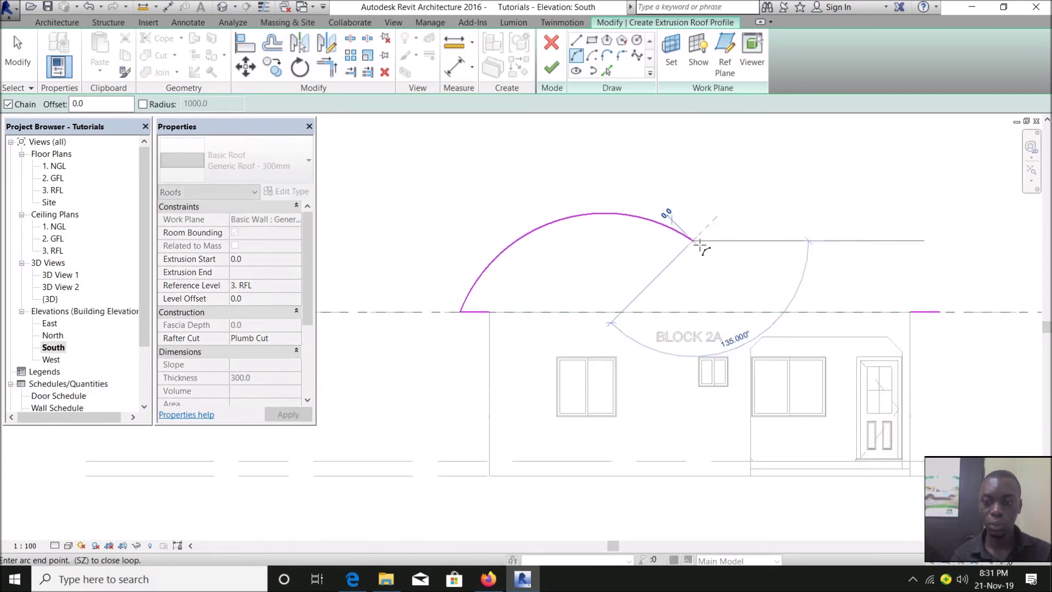
click(907, 301)
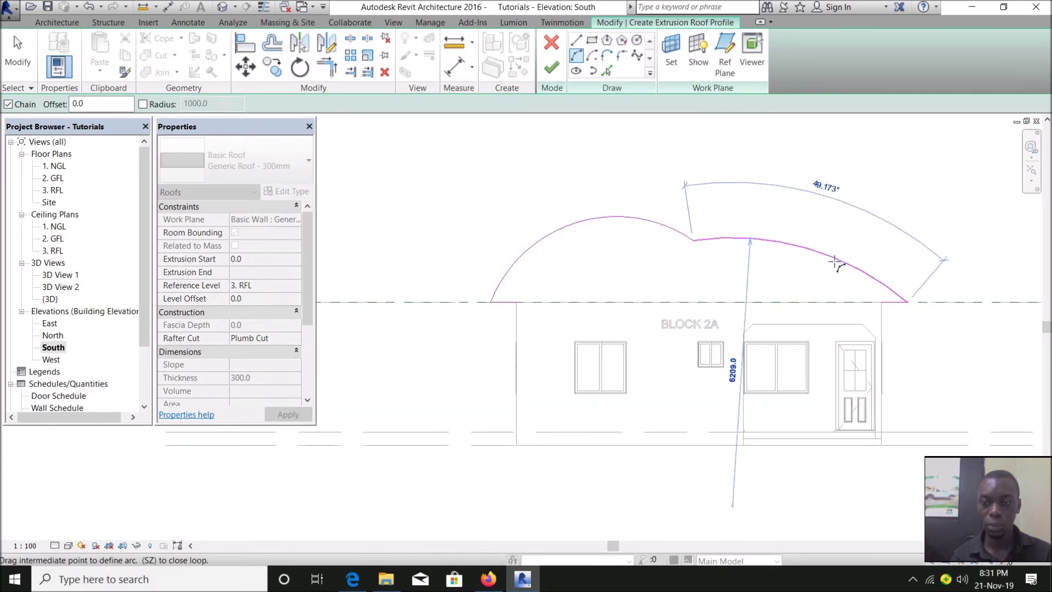
click(836, 264)
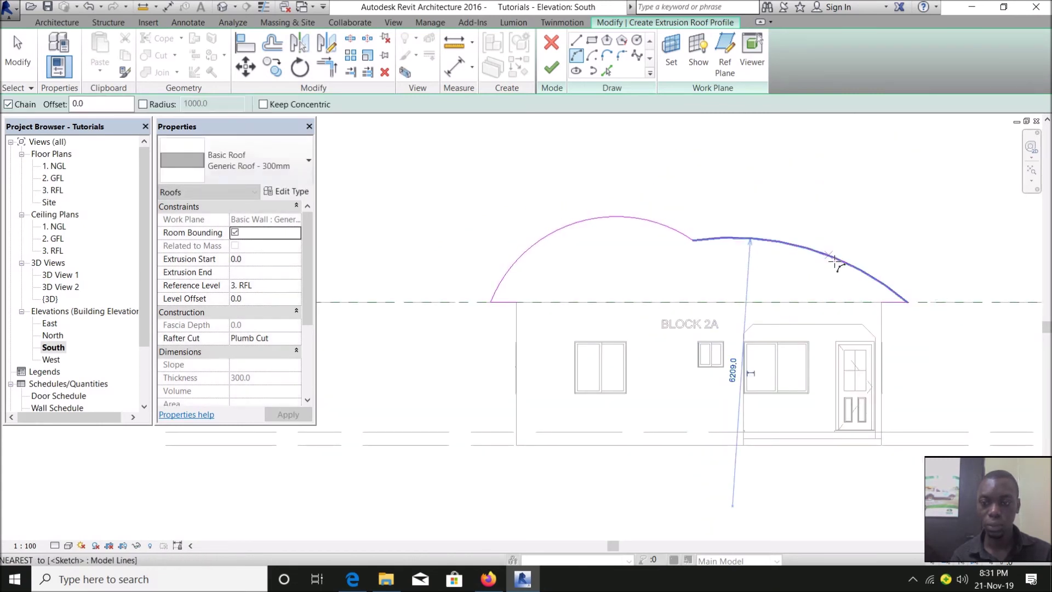
key(Escape)
click(893, 307)
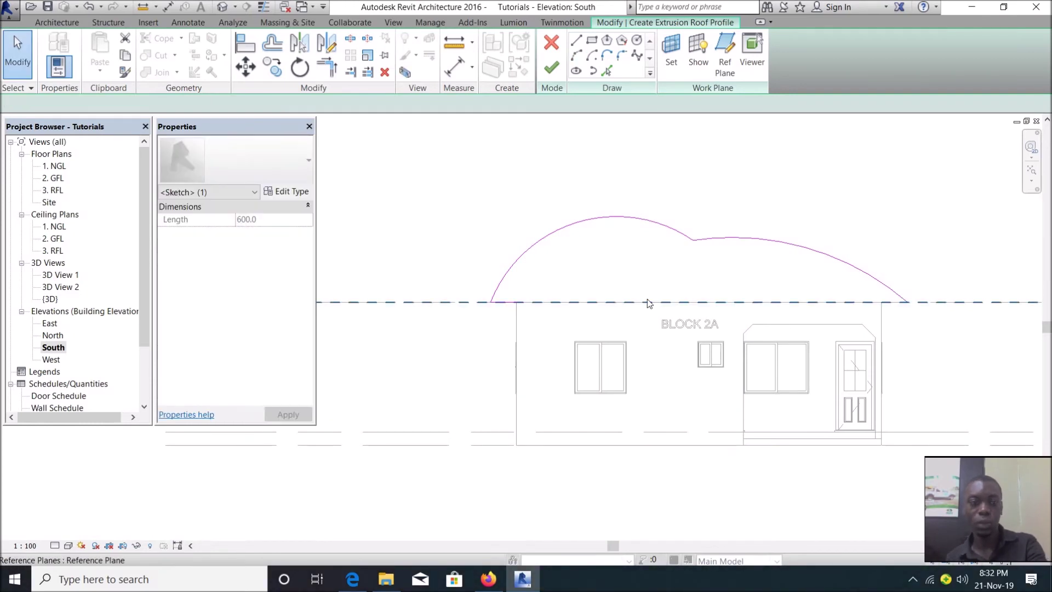
key(Escape)
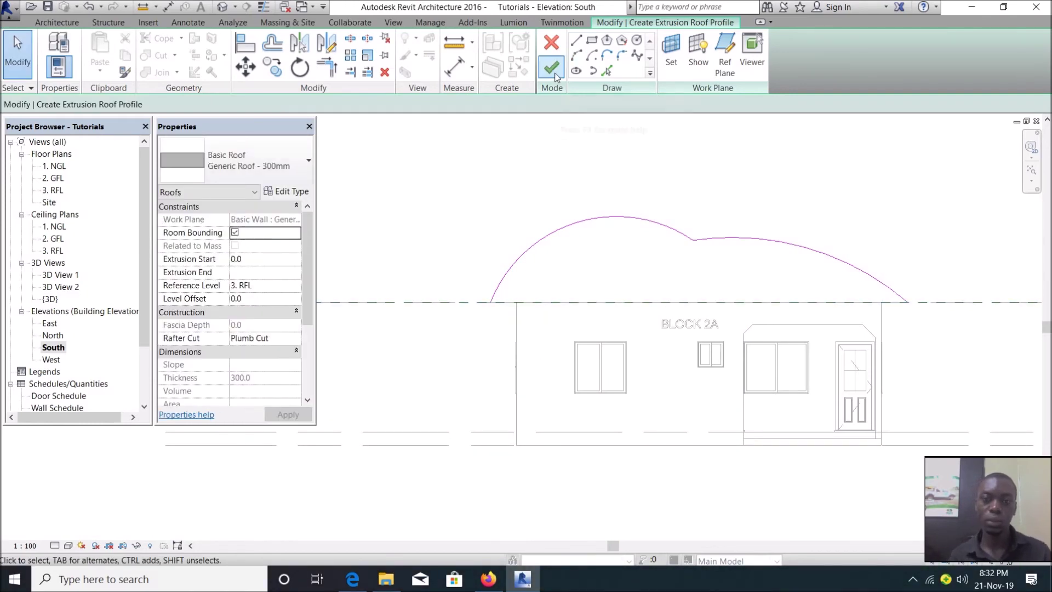
click(551, 68)
click(667, 172)
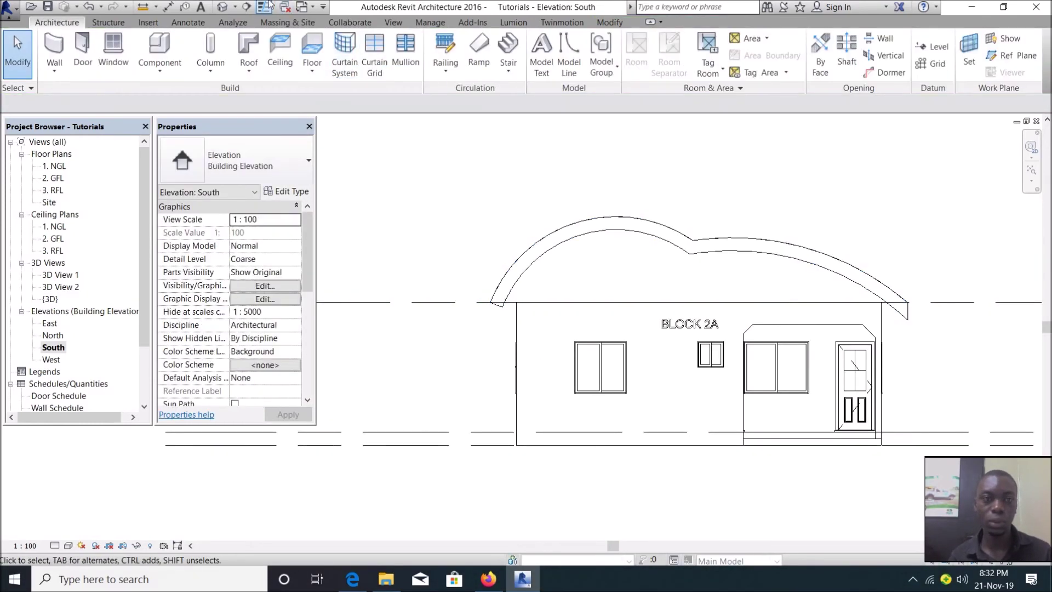
In the 3D view, set the double-arched roof's Extrusion End to -10369.9.
click(246, 6)
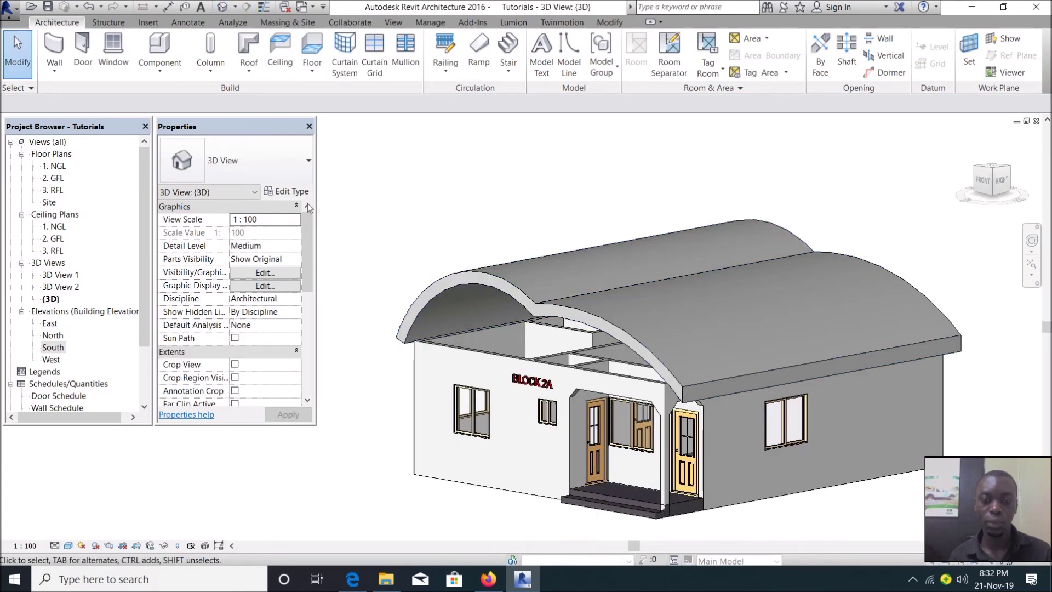
click(490, 285)
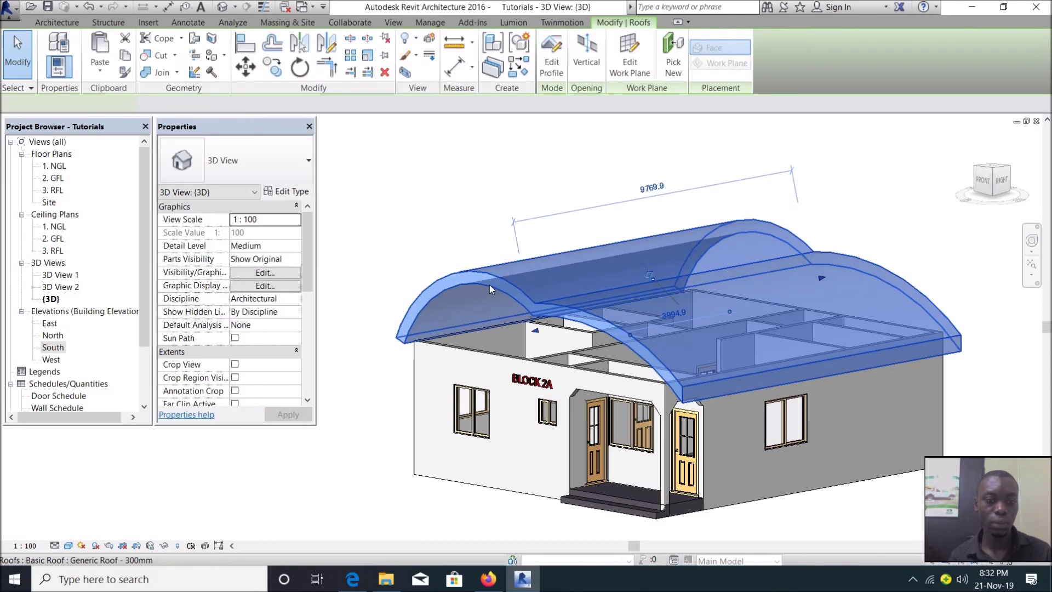
click(271, 271)
text(-10369.9)
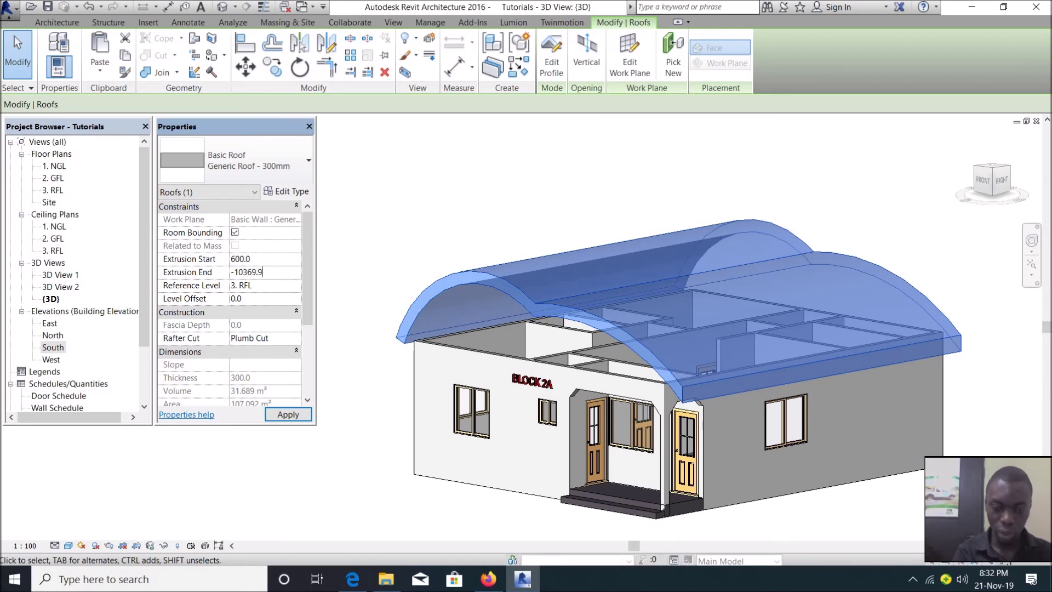
key(Return)
click(517, 170)
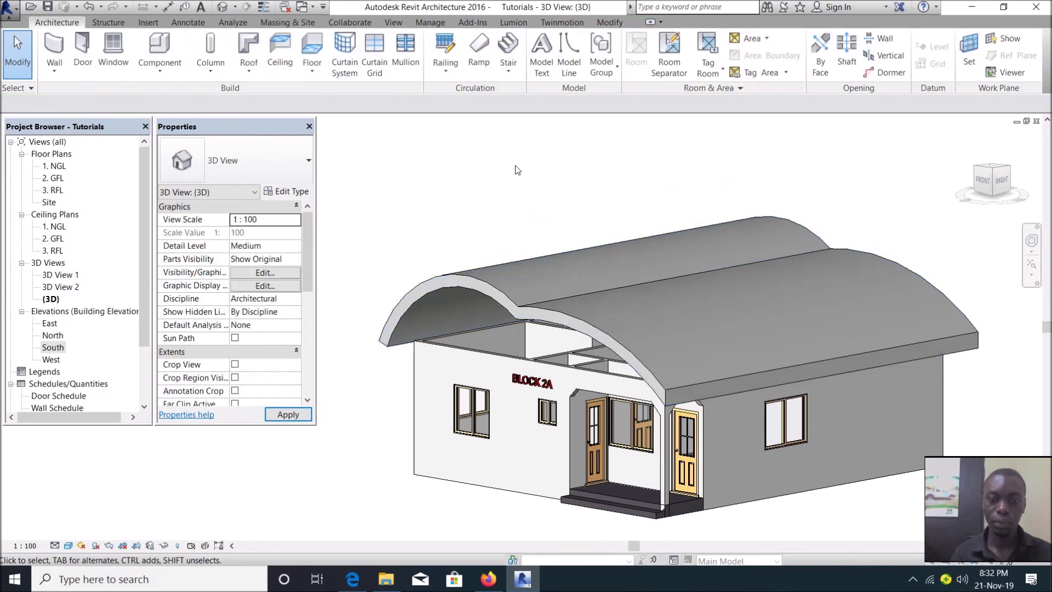
scroll(667, 195, down, 1)
scroll(667, 190, down, 2)
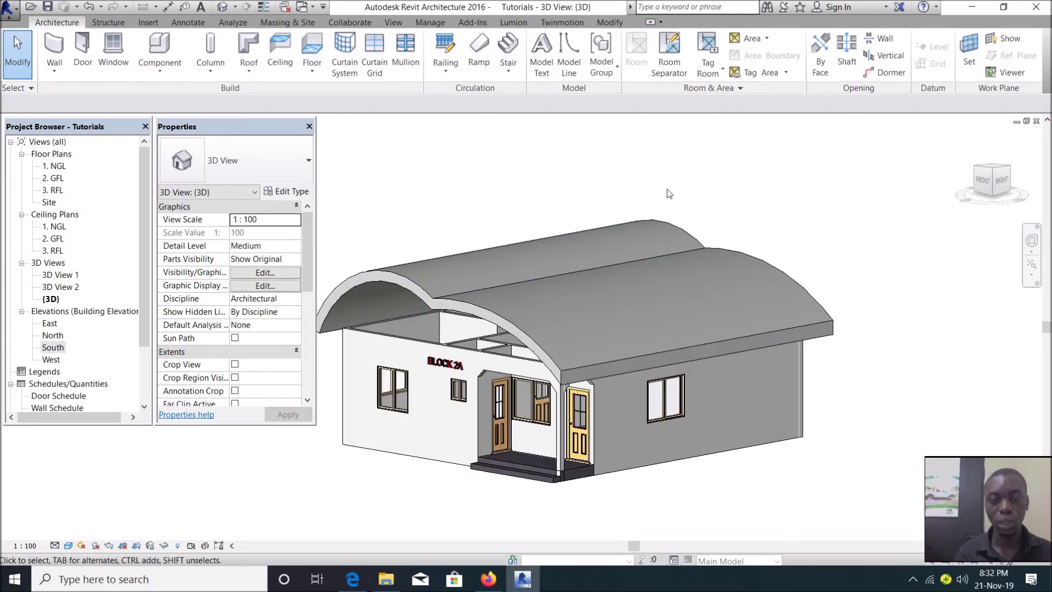
Attach the tops of the front, right side and back walls to the double-arched roof.
click(411, 333)
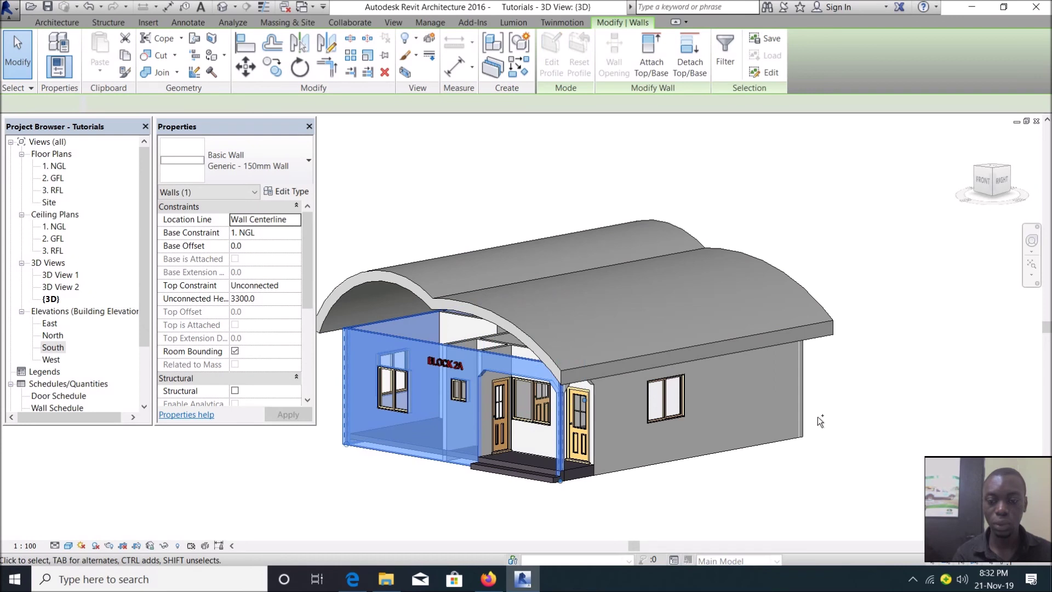
ctrl+click(795, 423)
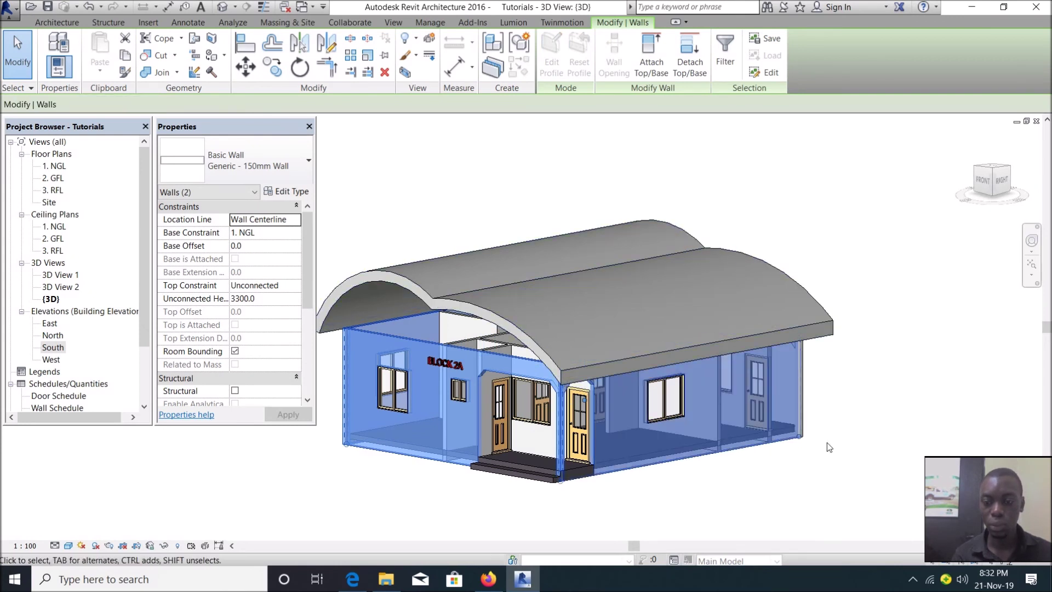
ctrl+click(810, 438)
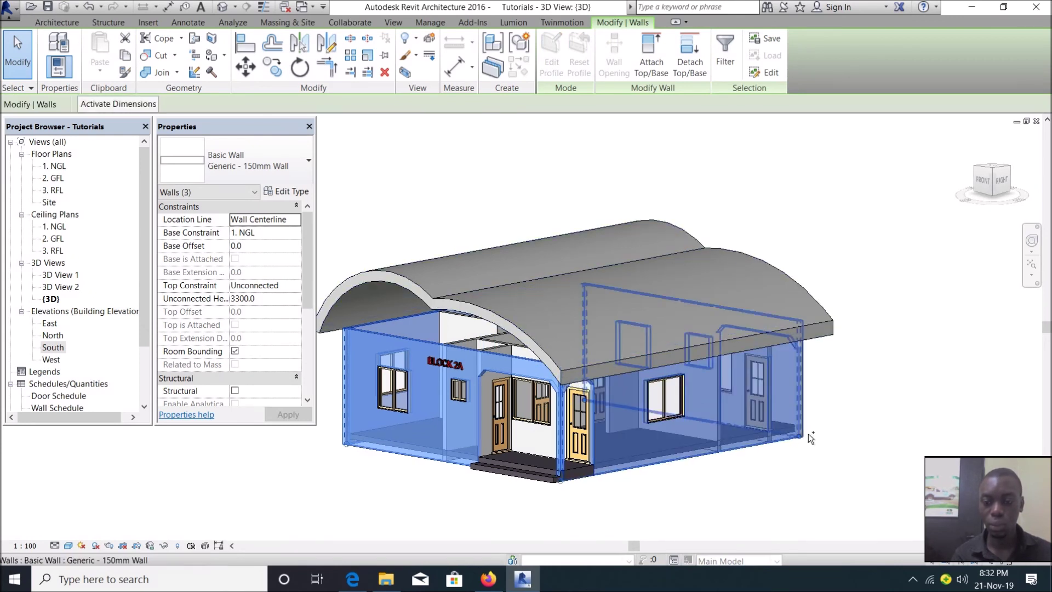
click(651, 51)
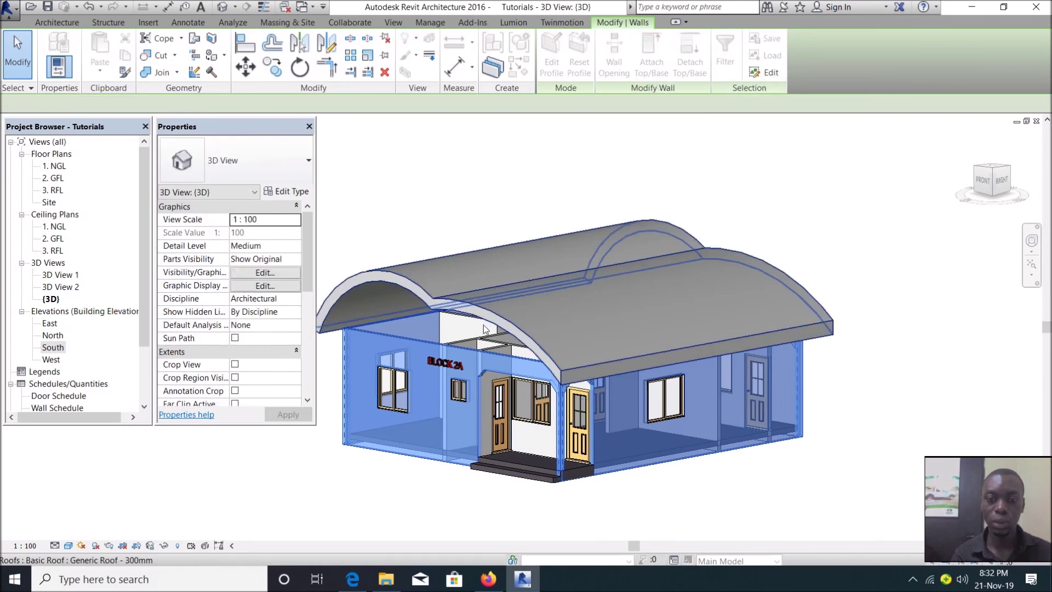
click(485, 329)
click(740, 239)
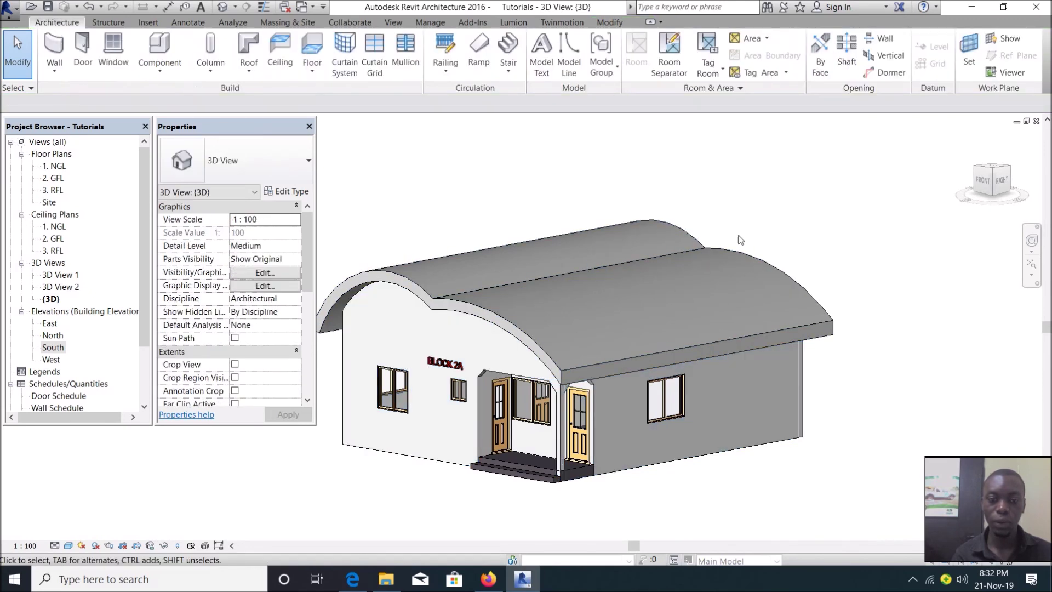
scroll(699, 246, down, 2)
scroll(656, 252, down, 2)
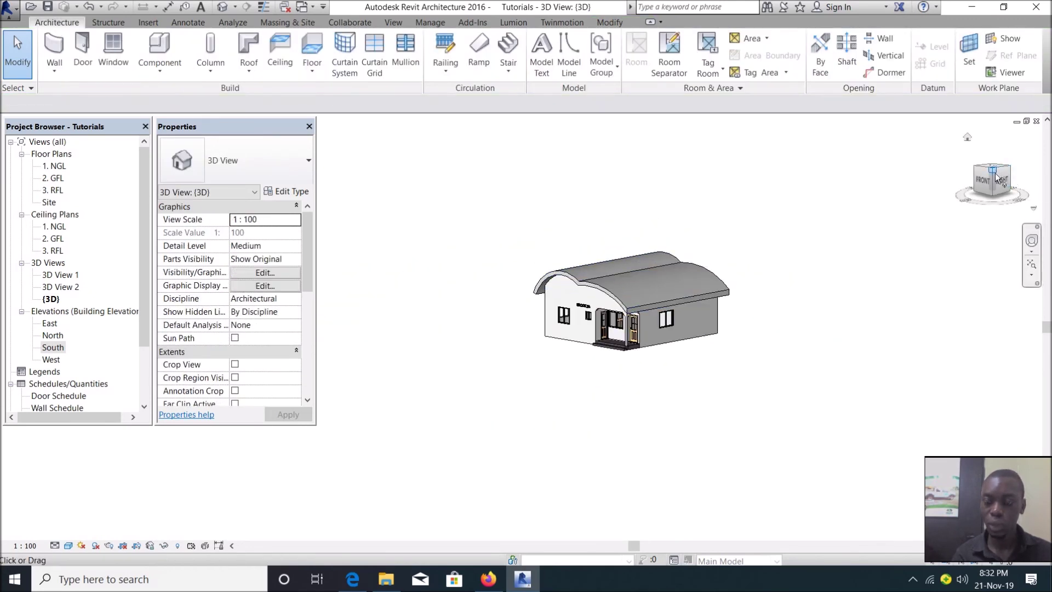
mouse_move(999, 179)
mouse_down()
mouse_move(970, 182)
mouse_move(994, 185)
mouse_up()
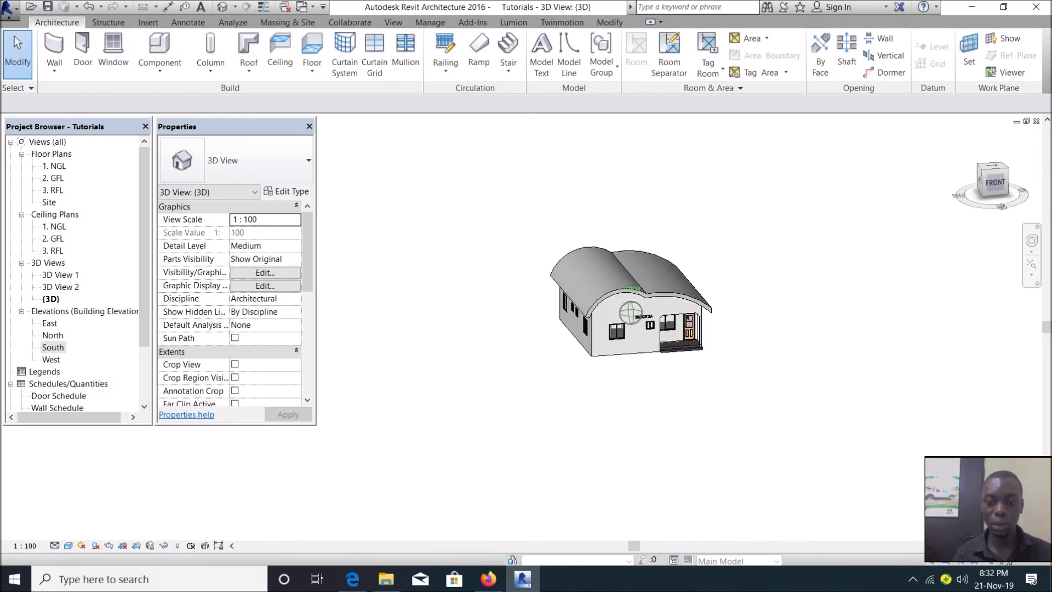
drag(995, 185, 992, 182)
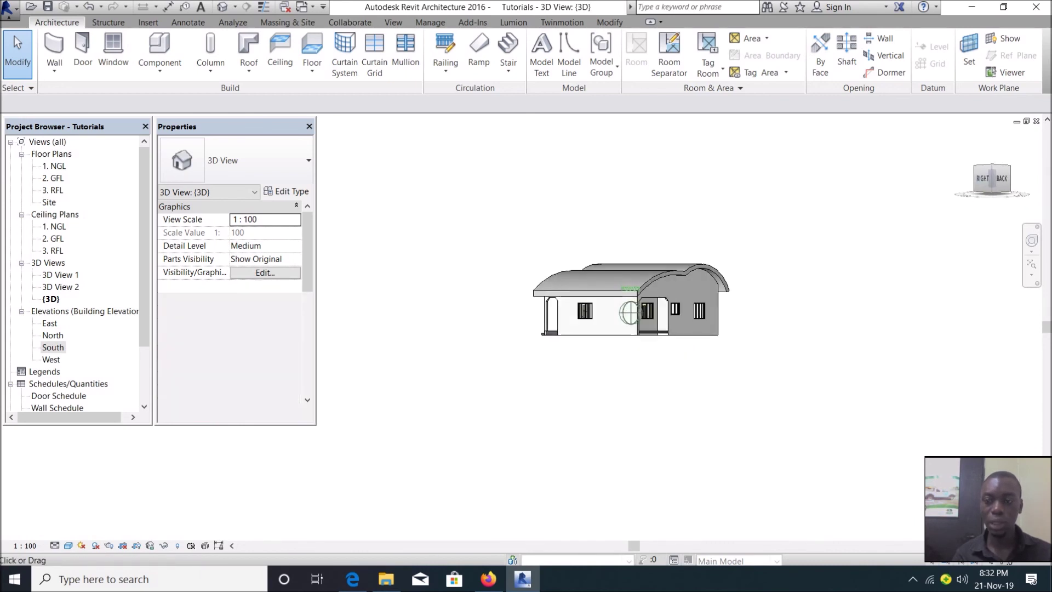
click(969, 140)
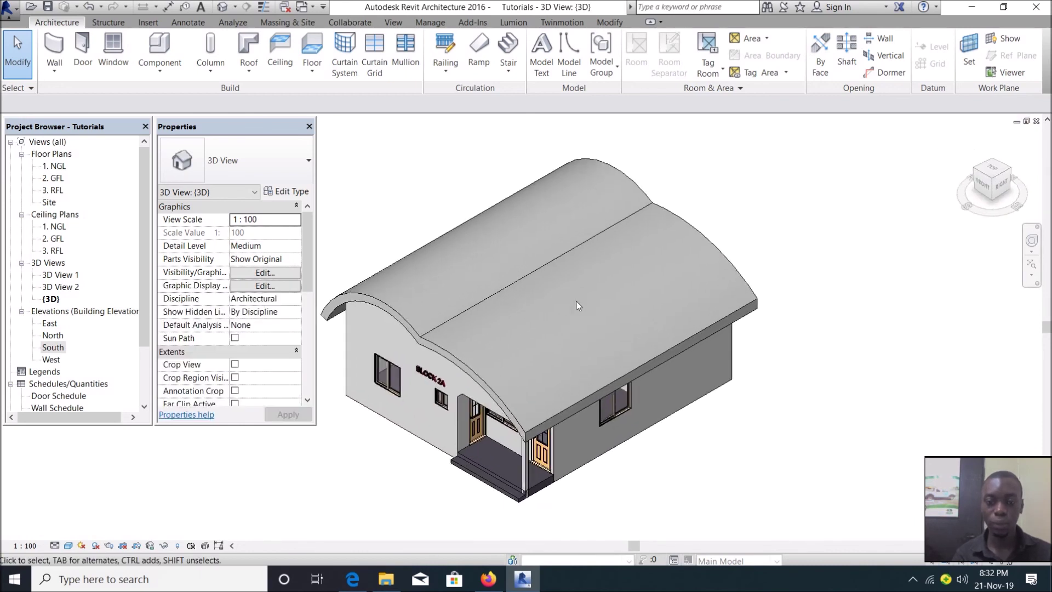
scroll(480, 313, up, 2)
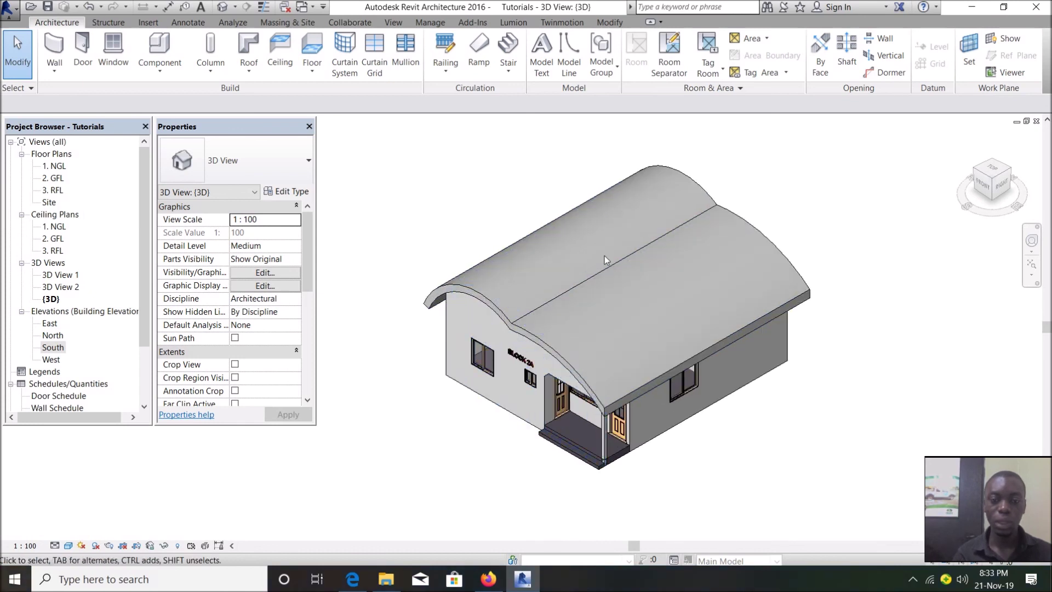